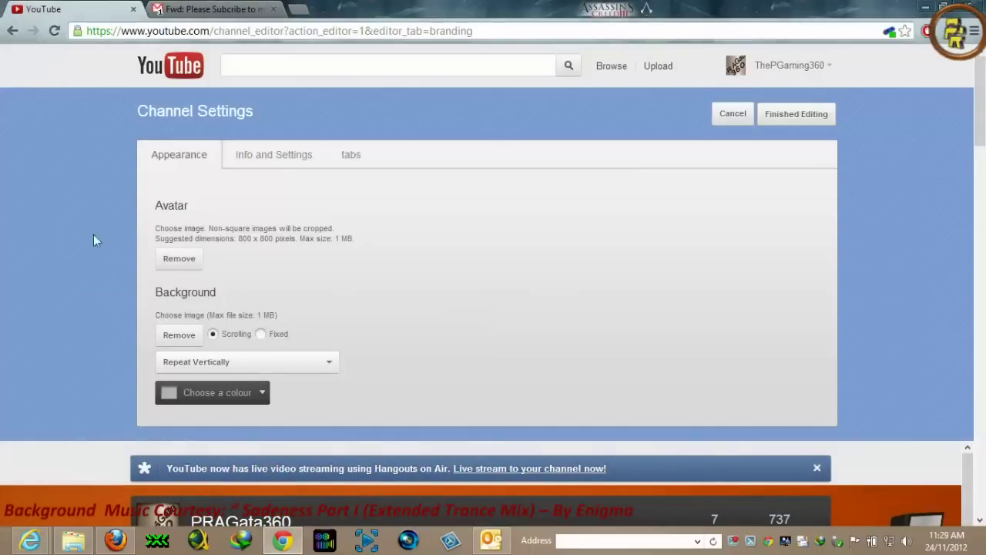
# Review the YouTube channel settings and live preview, then switch to Firefox on Google.
pyautogui.scroll(-4, 162, 285)
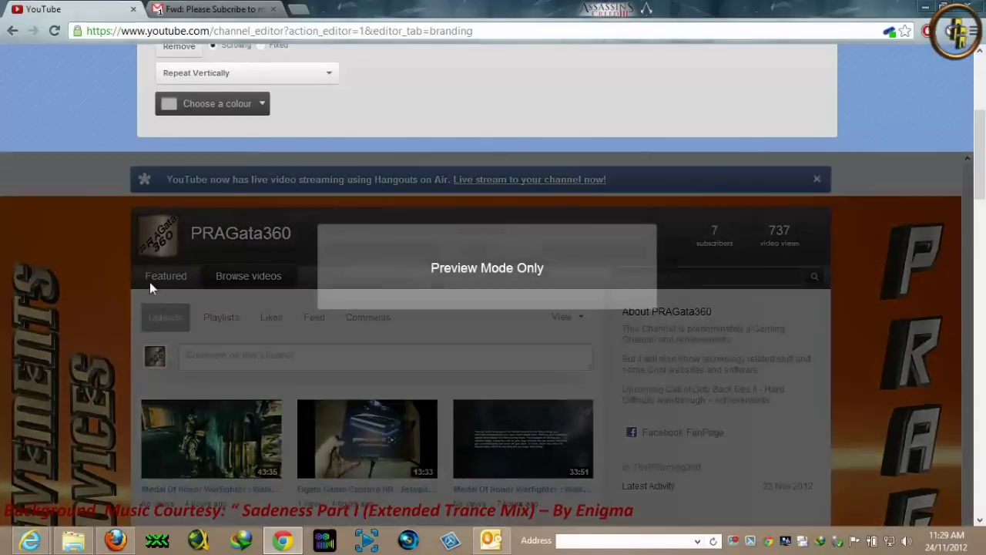
pyautogui.scroll(4, 99, 95)
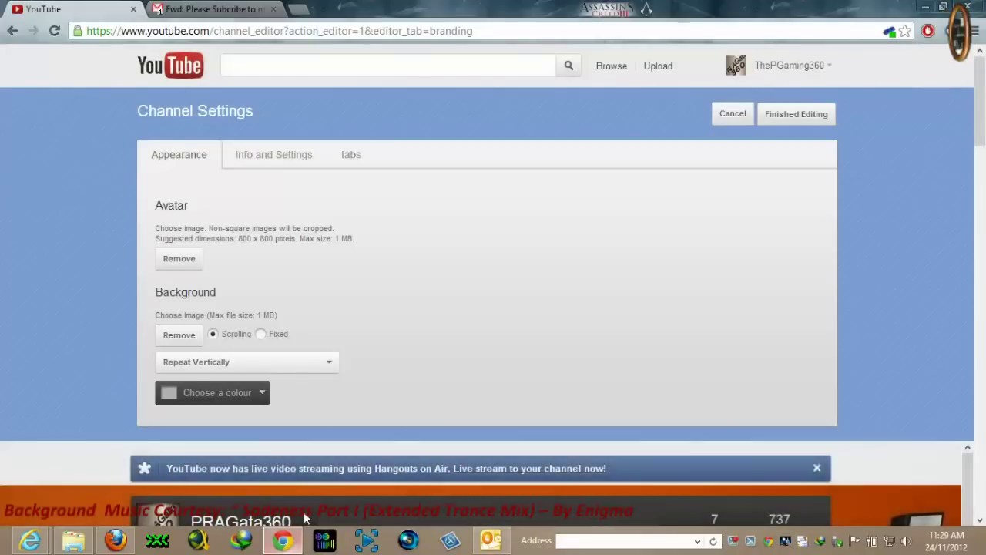
pyautogui.scroll(-3, 50, 453)
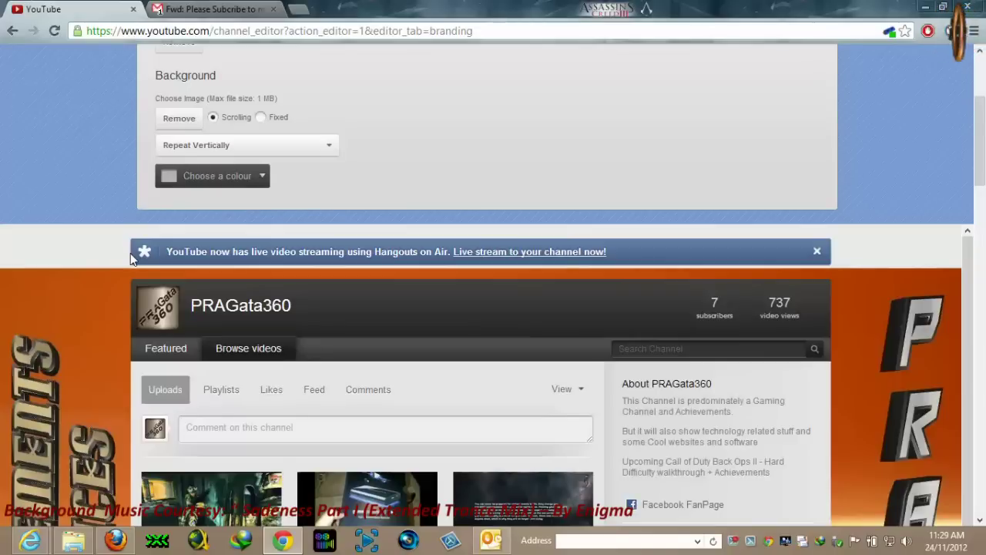
pyautogui.click(579, 255)
pyautogui.click(495, 508)
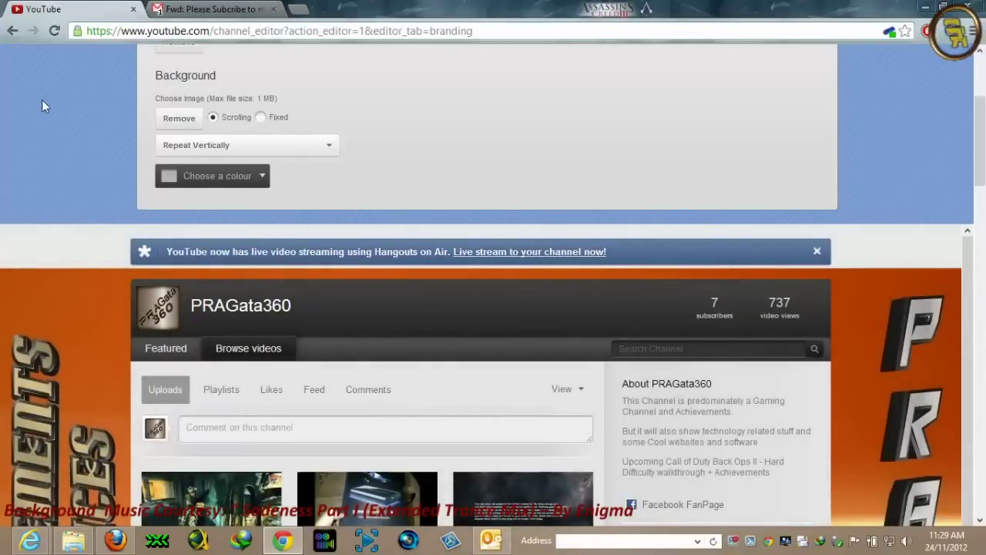
pyautogui.hotkey('alt', 'Tab')
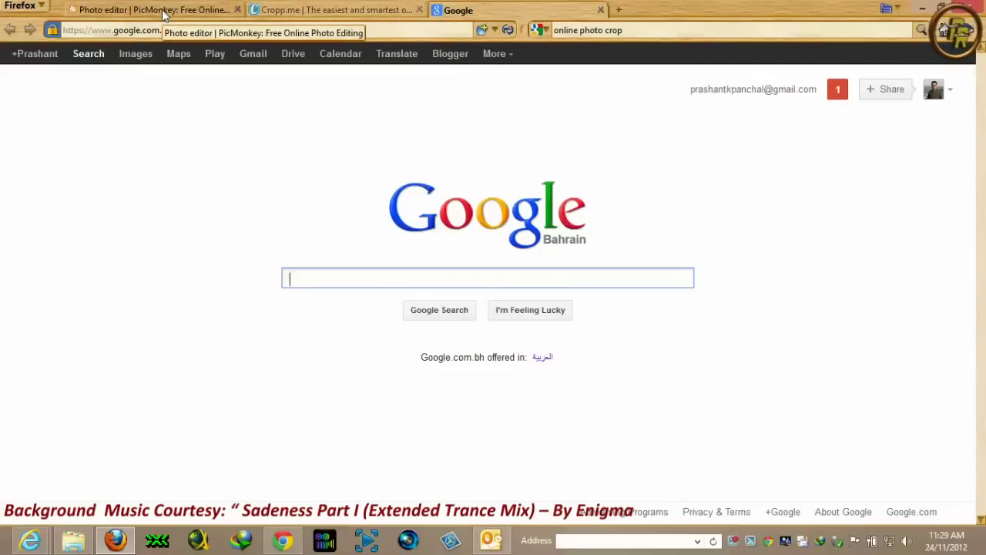
pyautogui.click(341, 11)
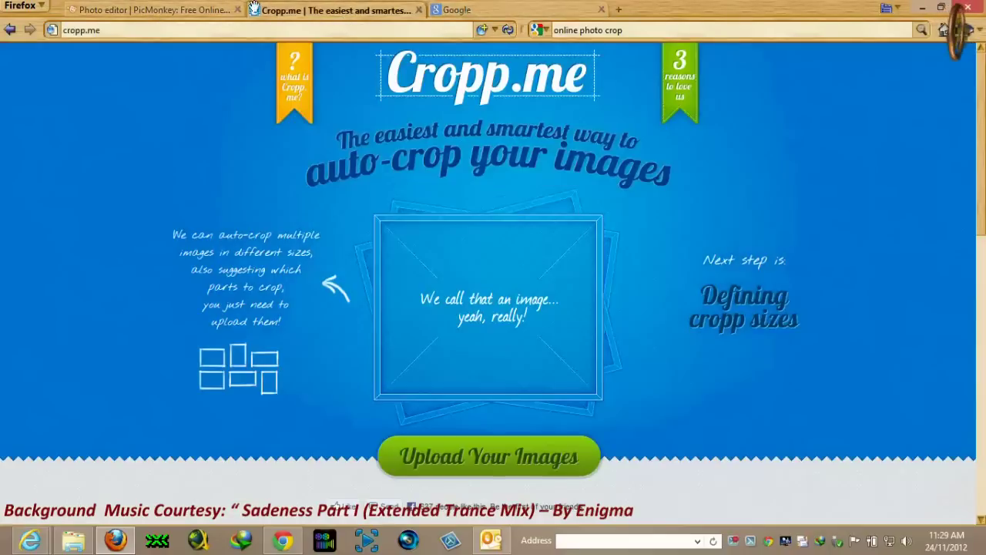
pyautogui.click(191, 11)
pyautogui.click(283, 540)
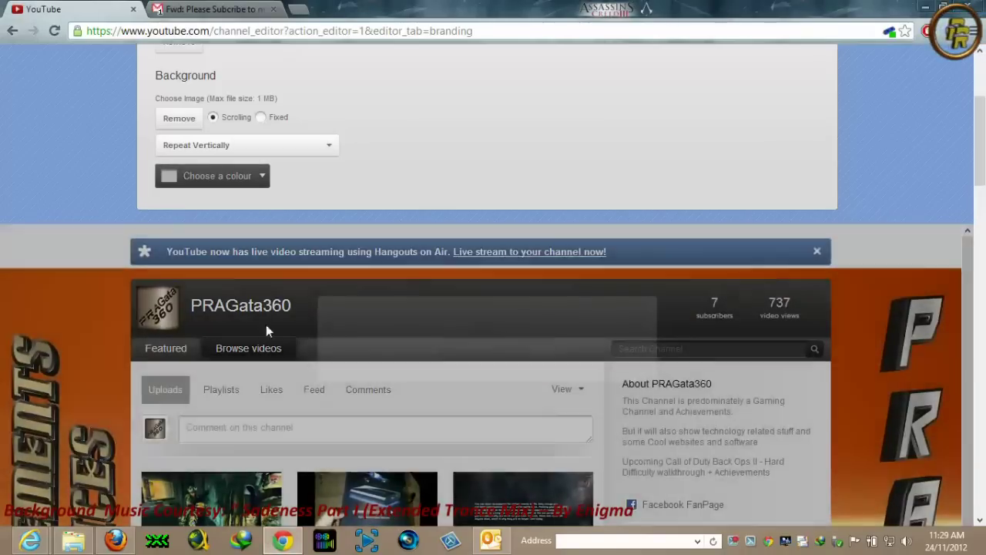
pyautogui.click(267, 330)
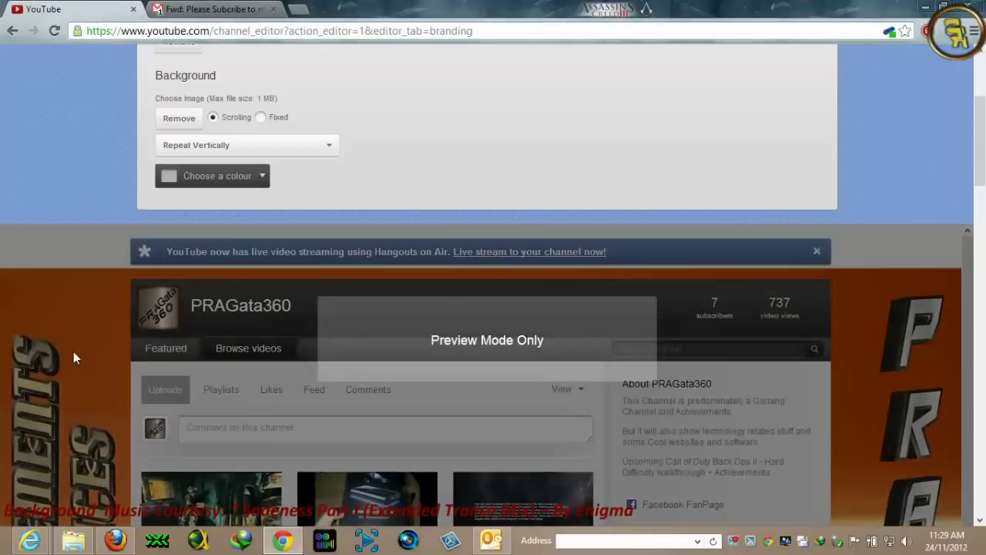
pyautogui.scroll(3, 14, 203)
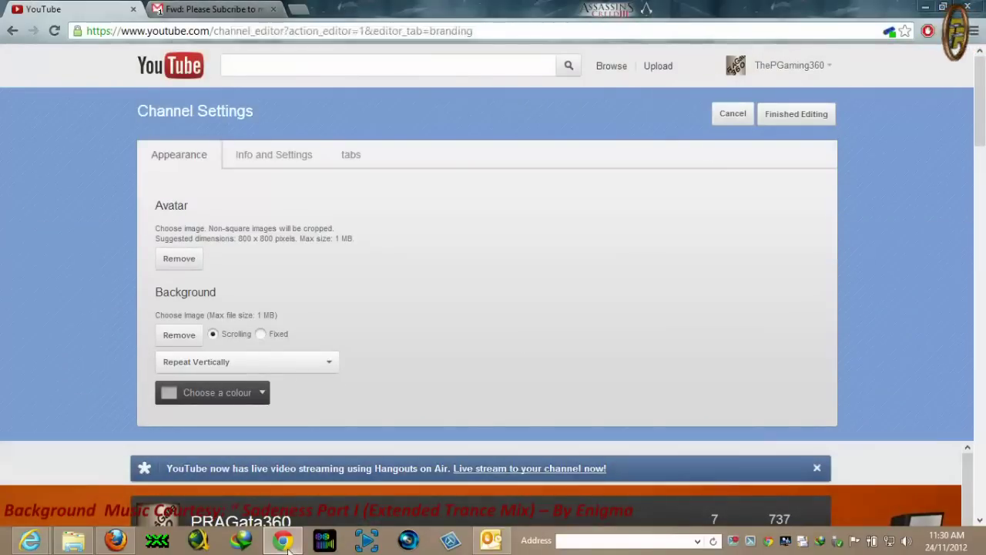
pyautogui.click(115, 540)
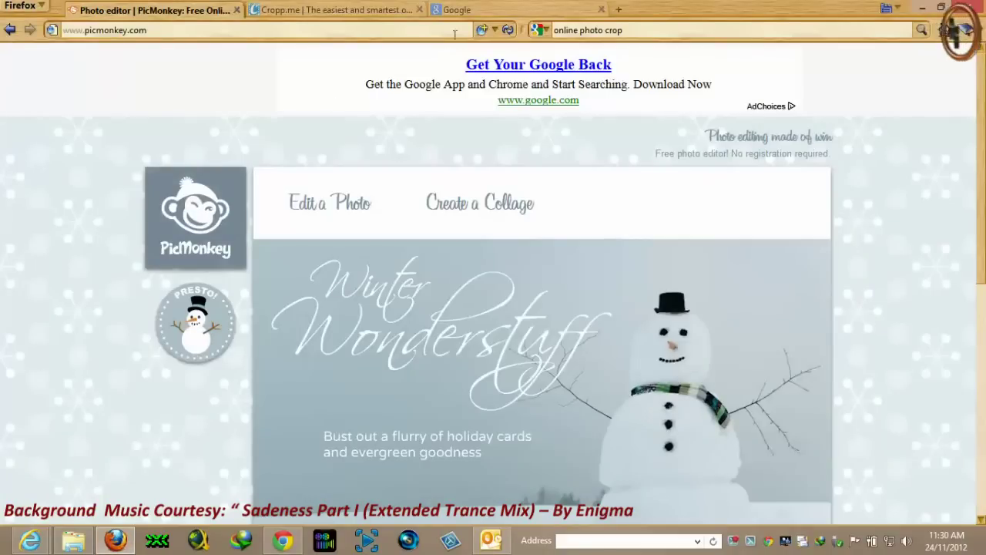
pyautogui.click(463, 11)
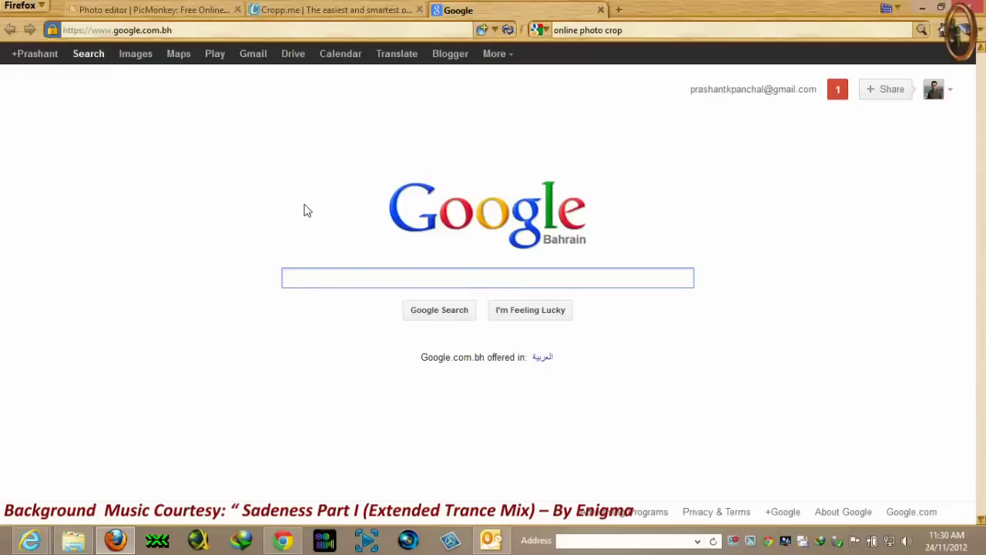
# Search Google Images for 'metallic backgrounds' and open the dreamstime brushed-metal image.
pyautogui.write('meta')
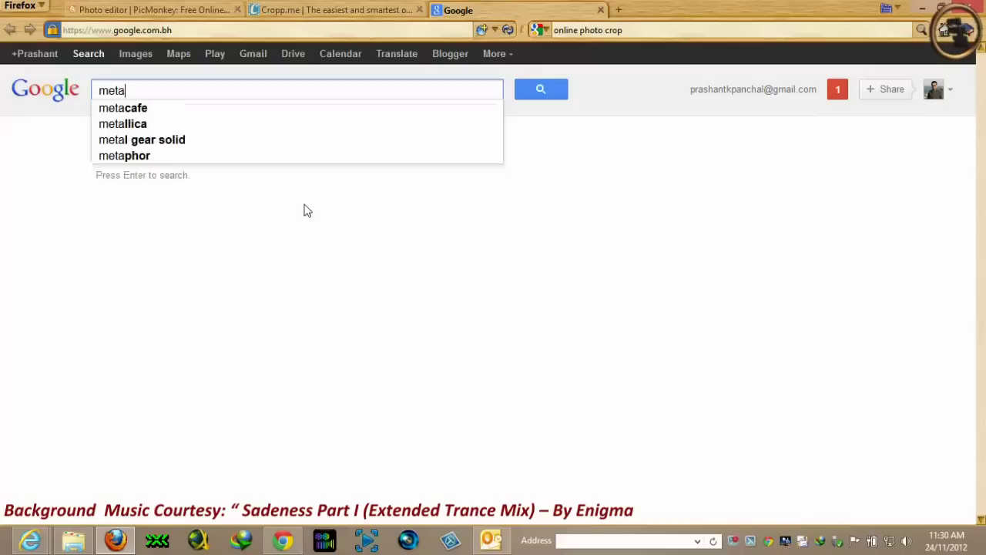
pyautogui.write('lic')
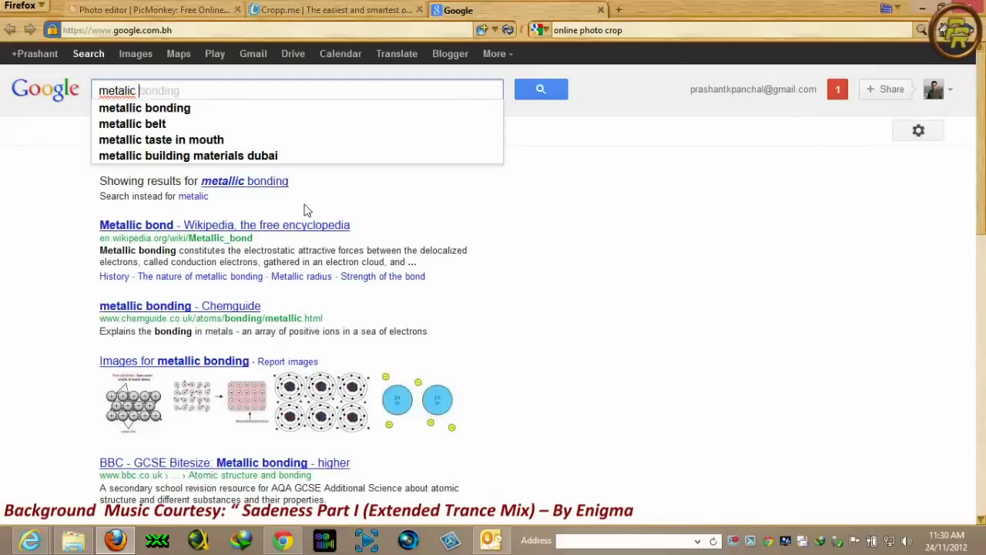
pyautogui.write(' back')
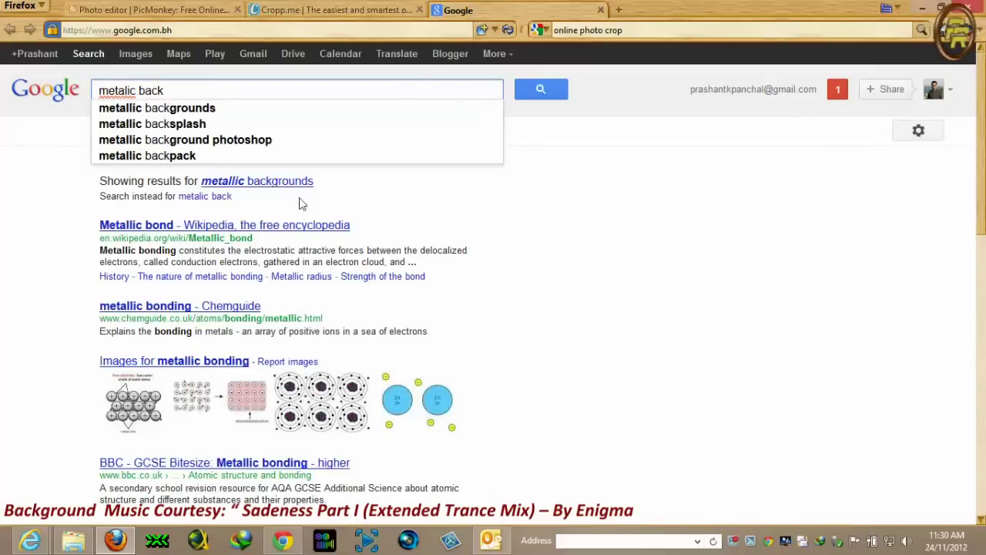
pyautogui.click(221, 112)
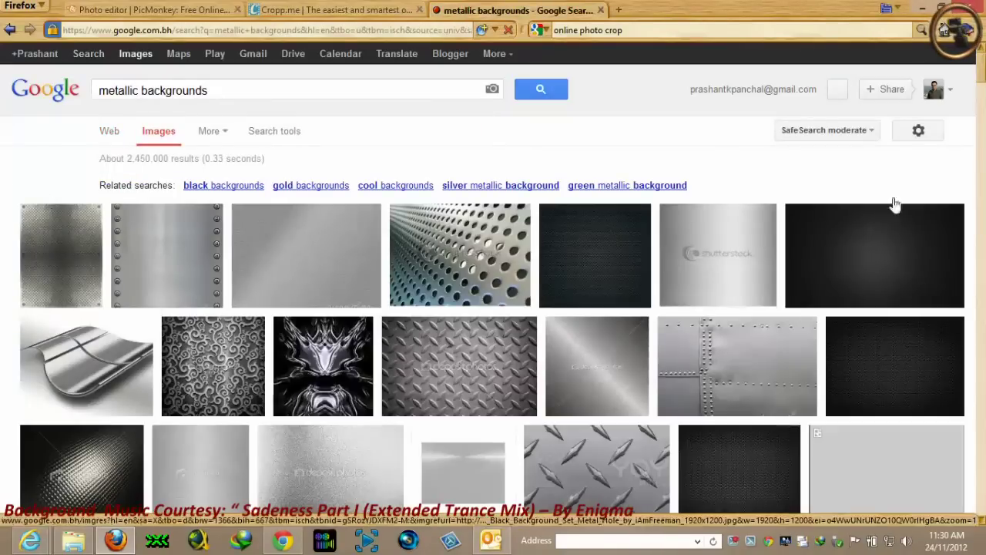
pyautogui.scroll(-5, 192, 286)
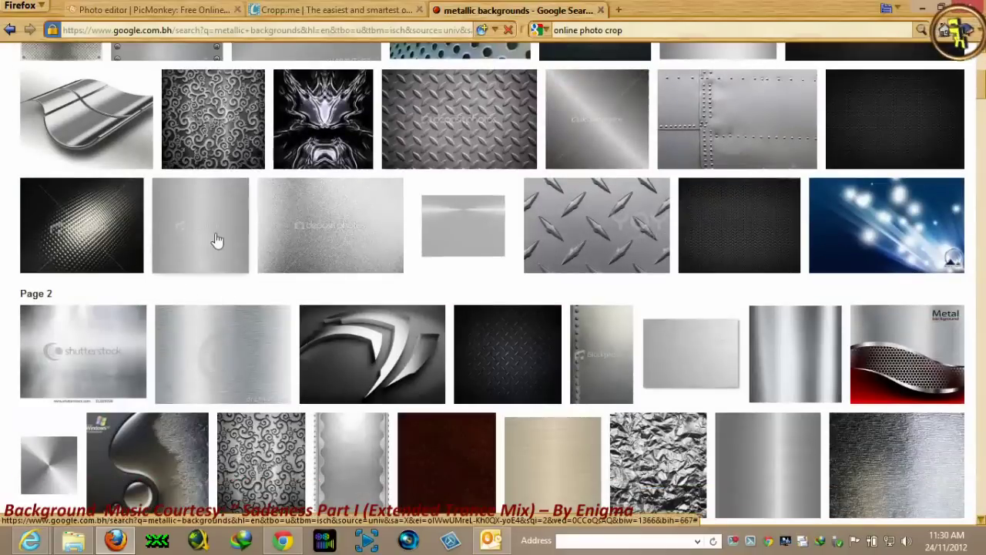
pyautogui.scroll(-5, 785, 352)
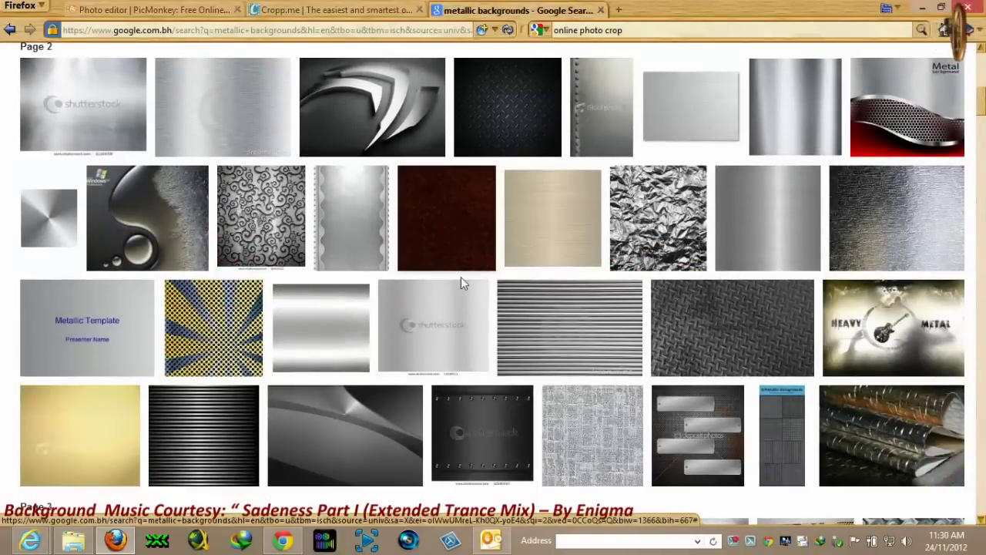
pyautogui.moveTo(744, 211)
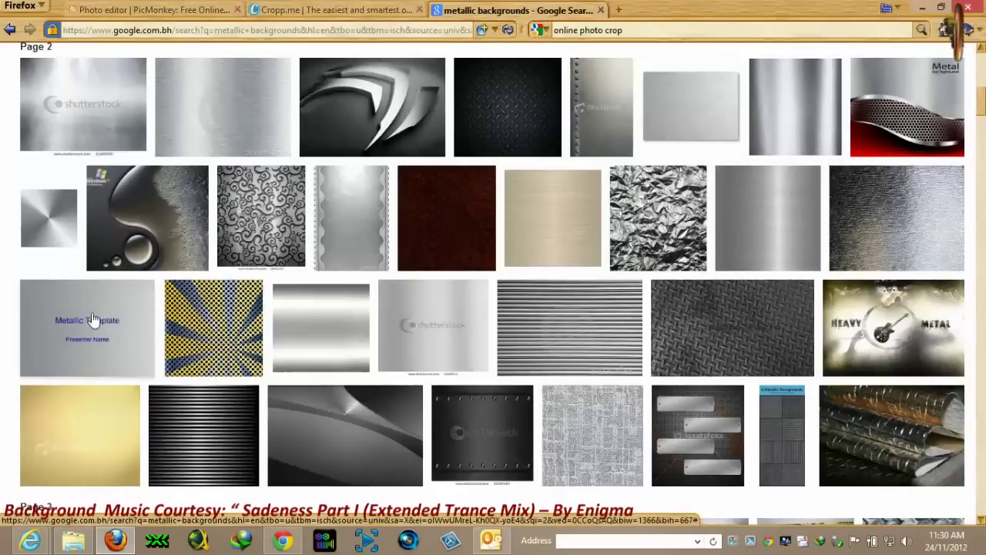
pyautogui.moveTo(91, 318)
pyautogui.scroll(5, 238, 154)
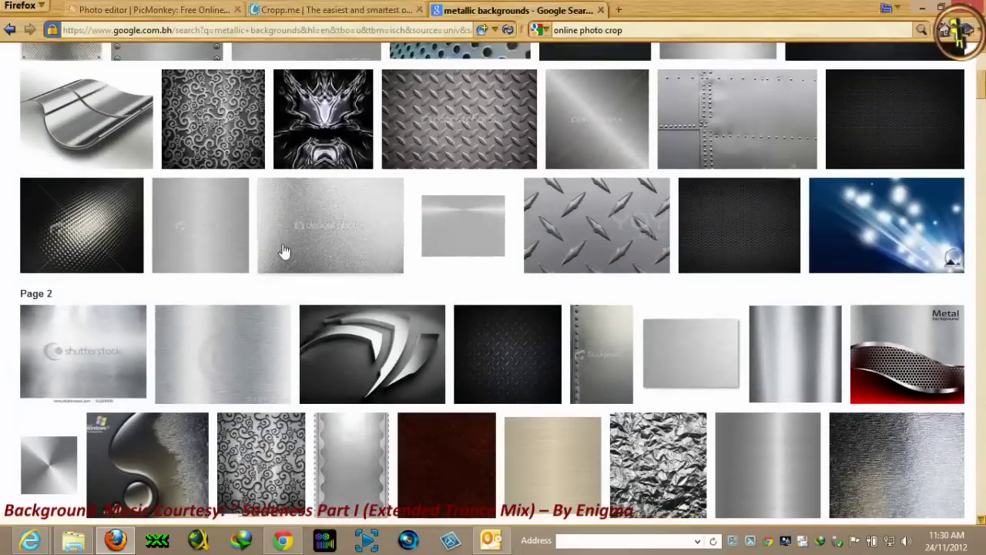
pyautogui.scroll(5, 245, 243)
pyautogui.moveTo(335, 259)
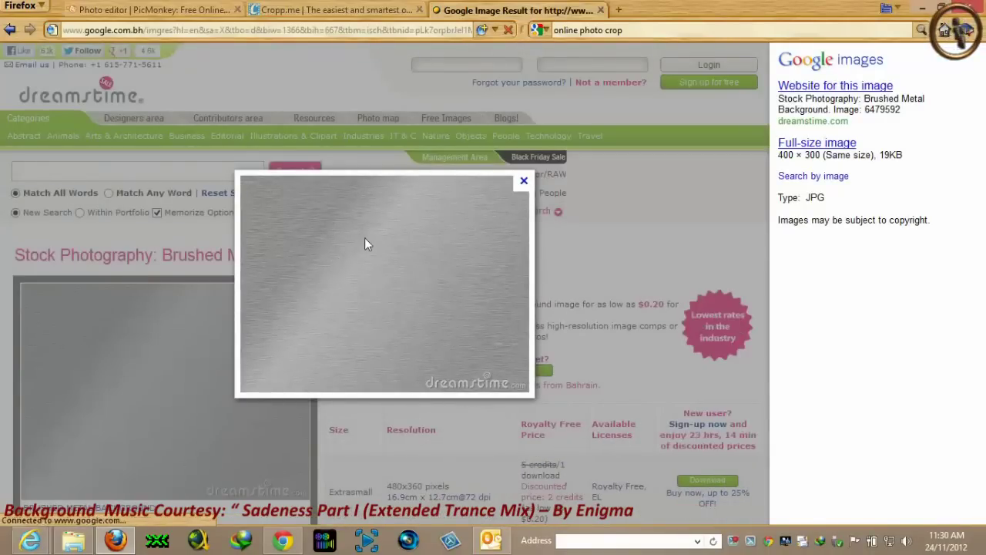
# Save the brushed-metal image to the desktop as greymeta.jpg.
pyautogui.rightClick(365, 238)
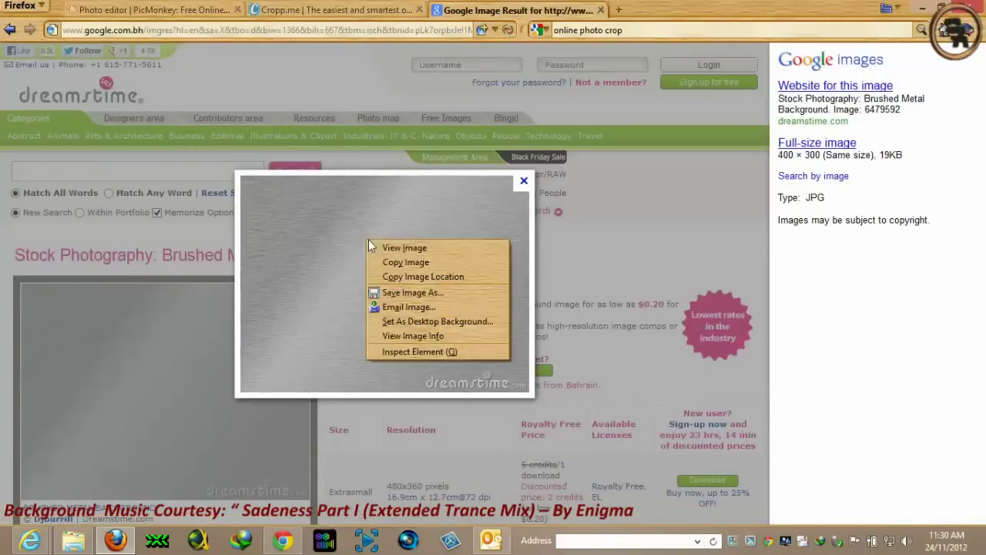
pyautogui.click(404, 294)
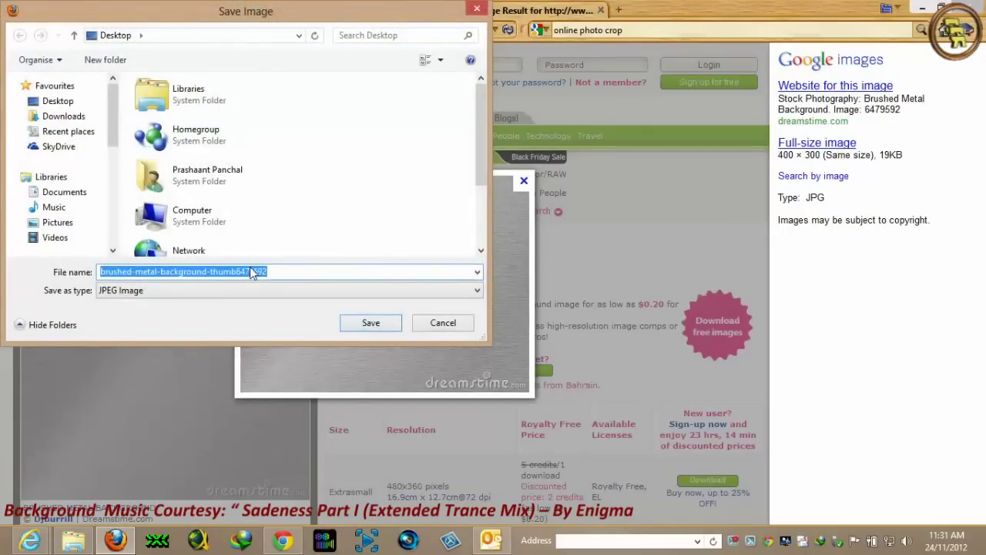
pyautogui.write('greymeta')
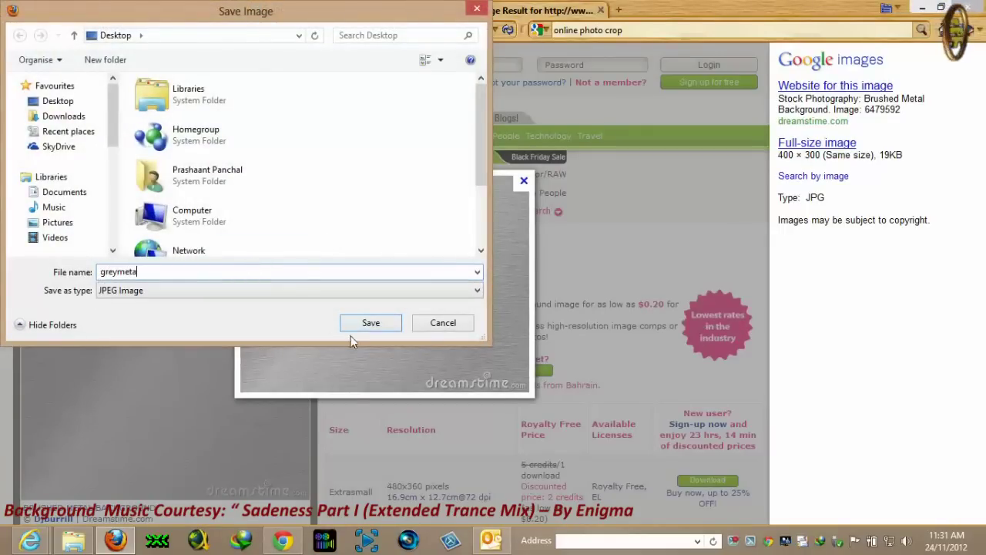
pyautogui.click(366, 322)
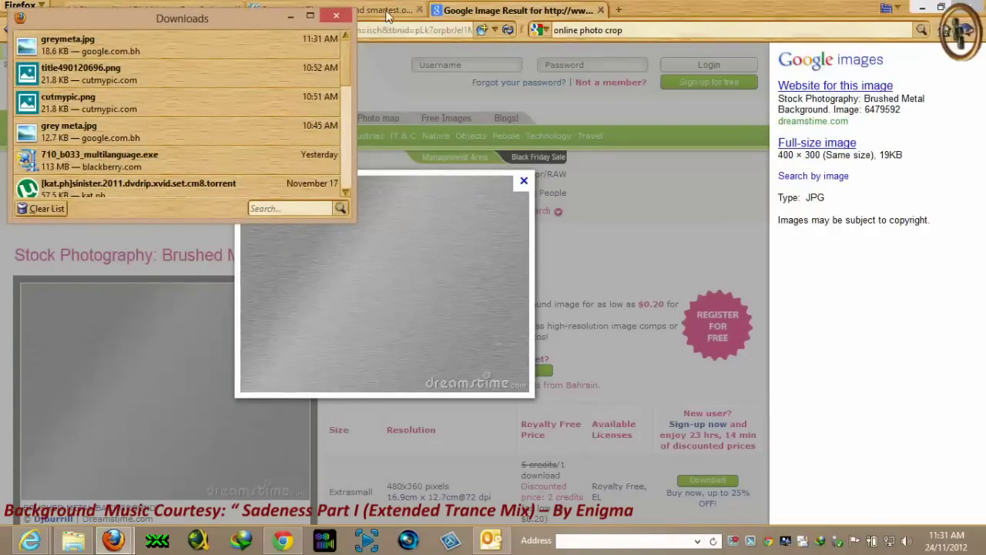
# Check greymeta.jpg in Photo Viewer, then return to Firefox.
pyautogui.click(336, 16)
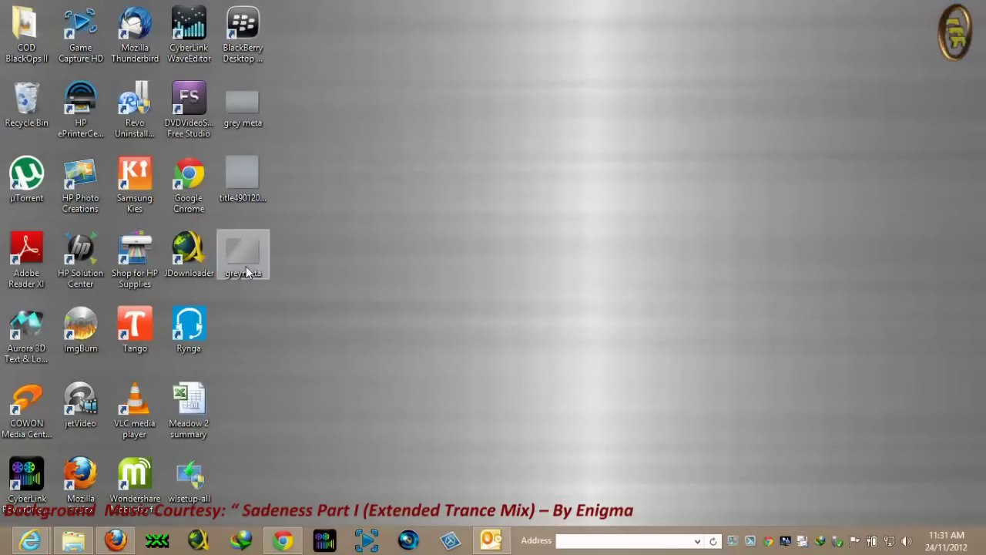
pyautogui.doubleClick(245, 261)
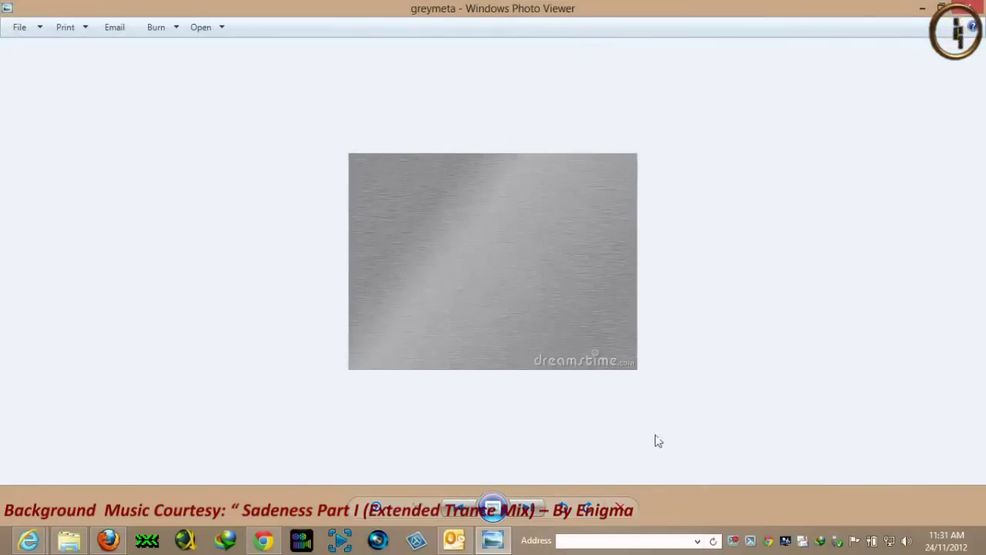
pyautogui.click(968, 9)
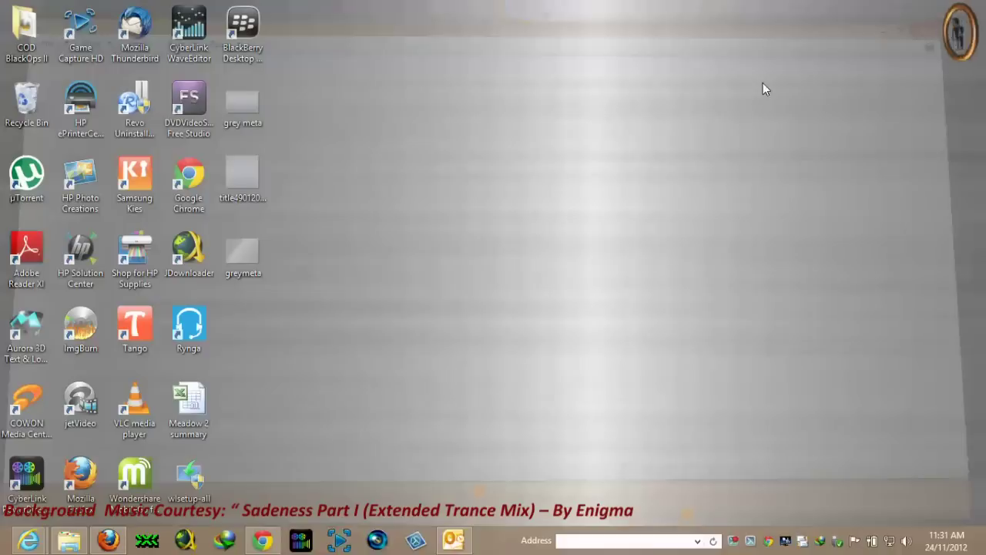
pyautogui.click(123, 537)
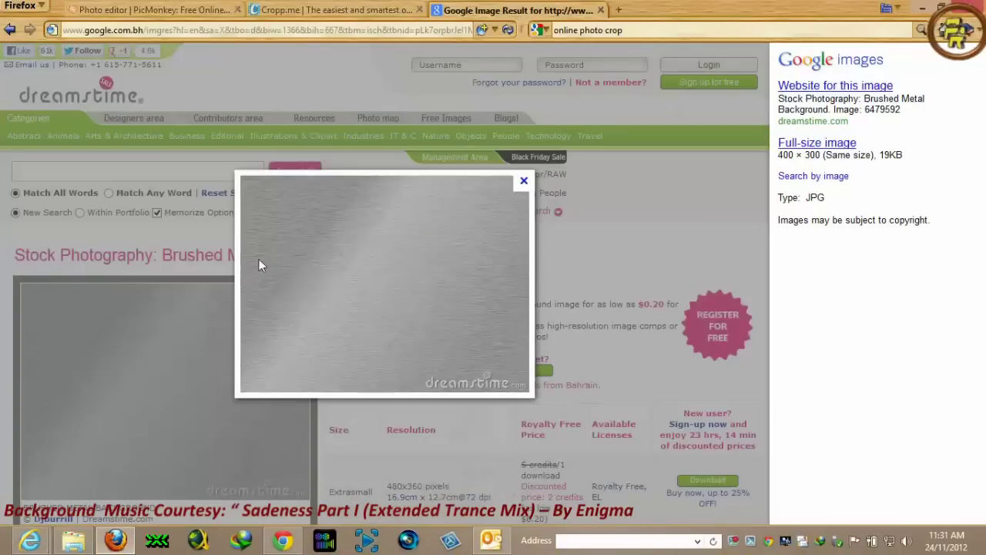
# Upload the greymeta JPEG to Cropp.me.
pyautogui.click(523, 182)
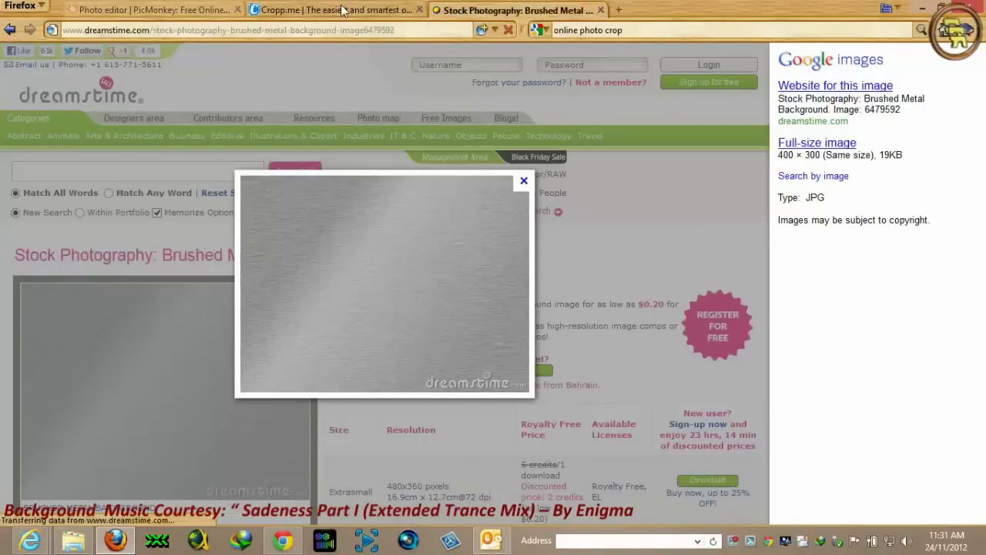
pyautogui.click(344, 11)
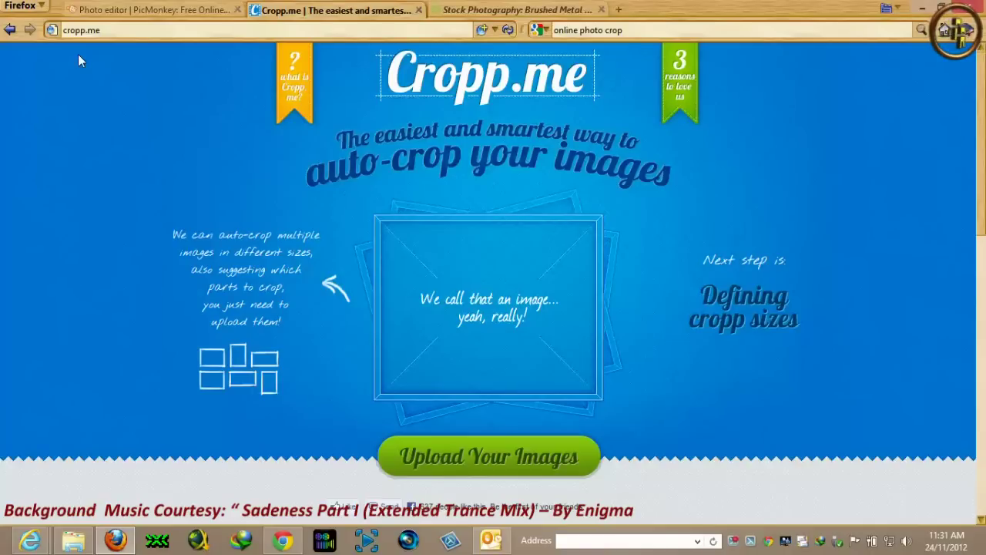
pyautogui.click(493, 456)
pyautogui.moveTo(476, 114); pyautogui.dragTo(475, 203)
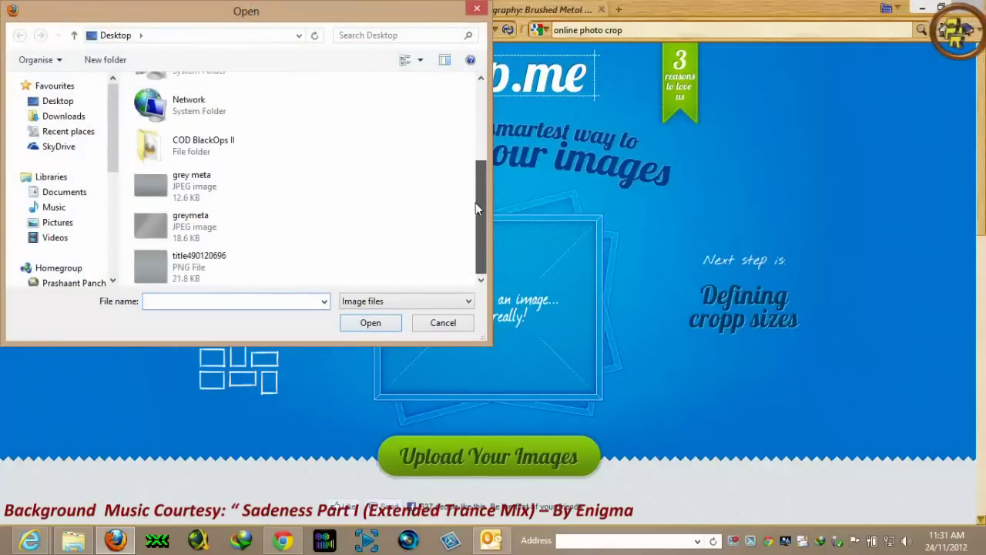
pyautogui.click(207, 215)
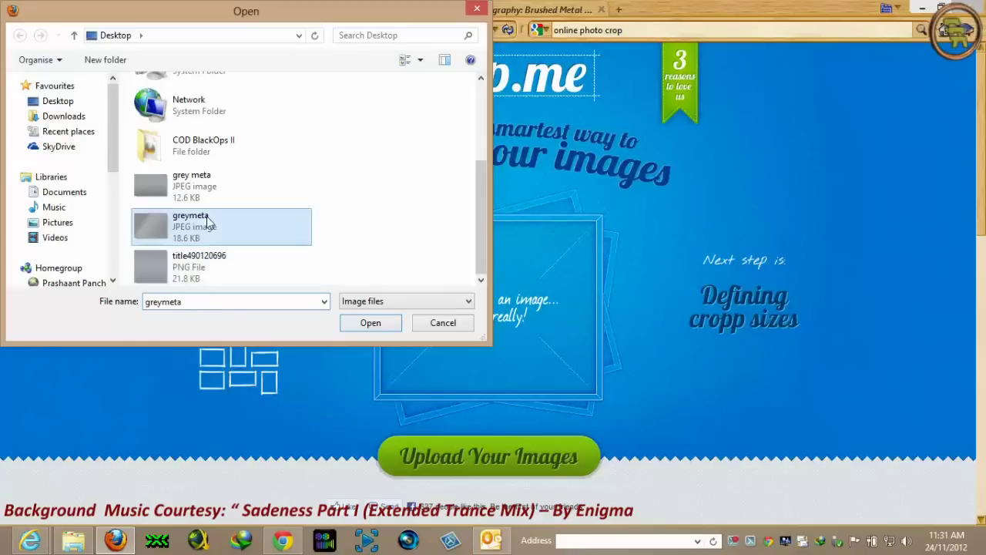
pyautogui.doubleClick(207, 216)
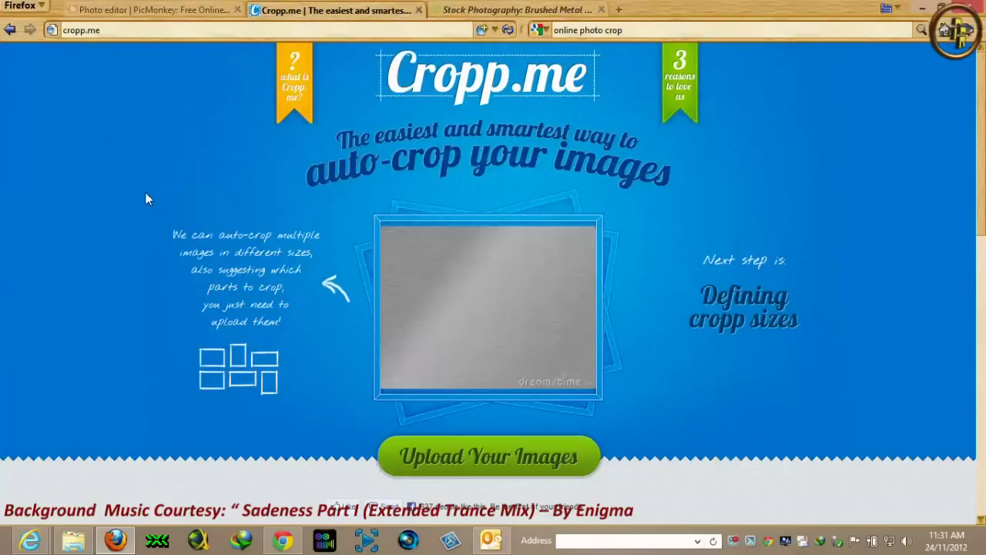
# Crop greymeta to a custom 200x200 size and download all crops.
pyautogui.scroll(2, 123, 247)
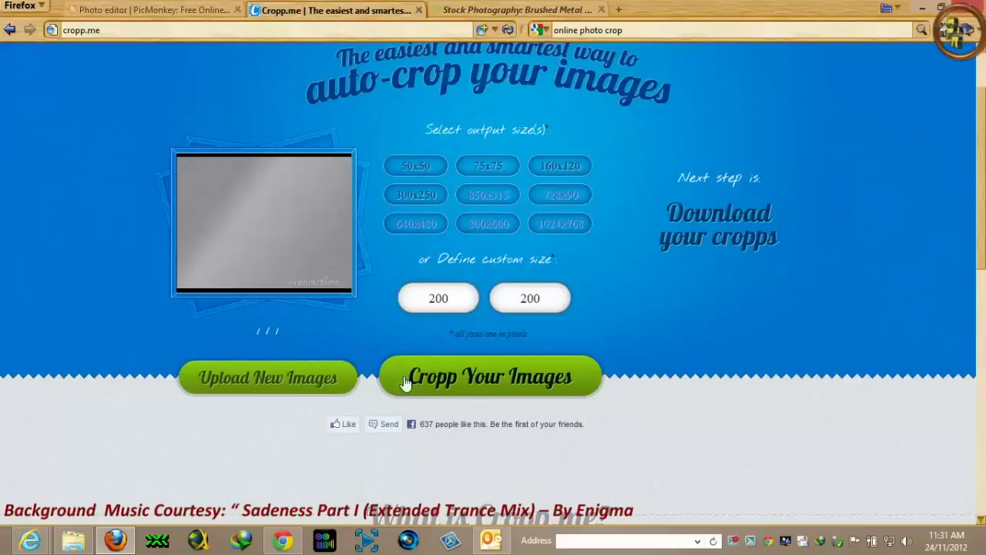
pyautogui.click(499, 385)
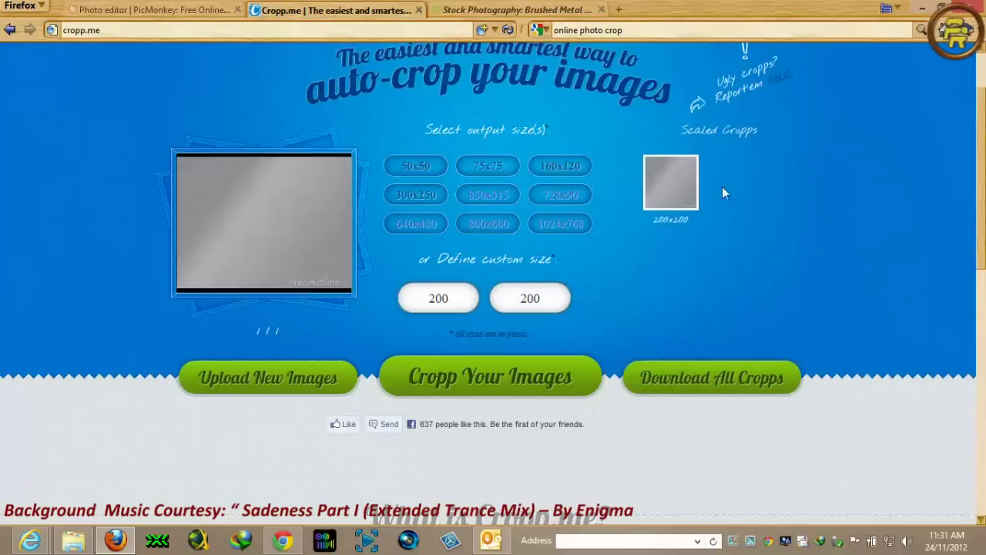
pyautogui.click(715, 378)
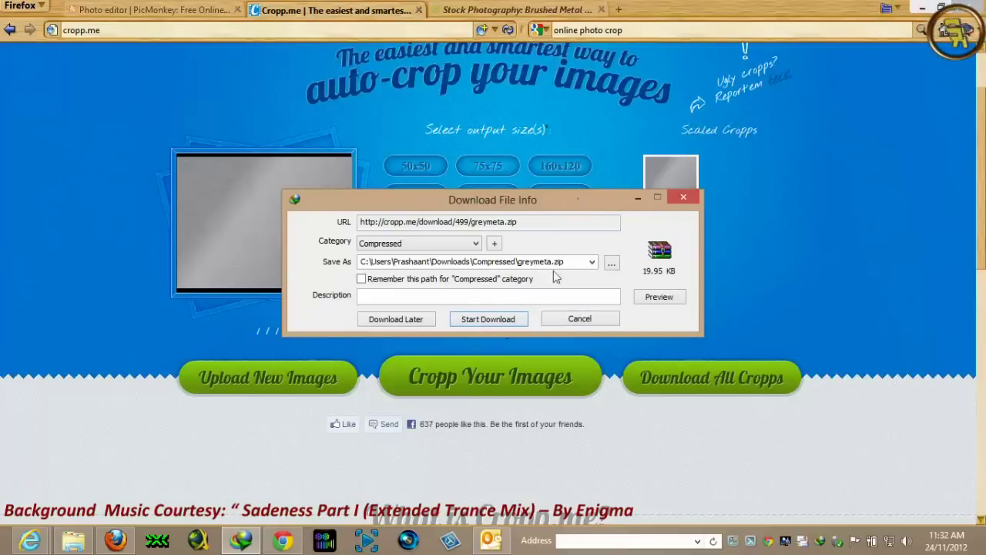
# Download greymeta.zip and preview the cropped JPG inside the archive.
pyautogui.click(487, 319)
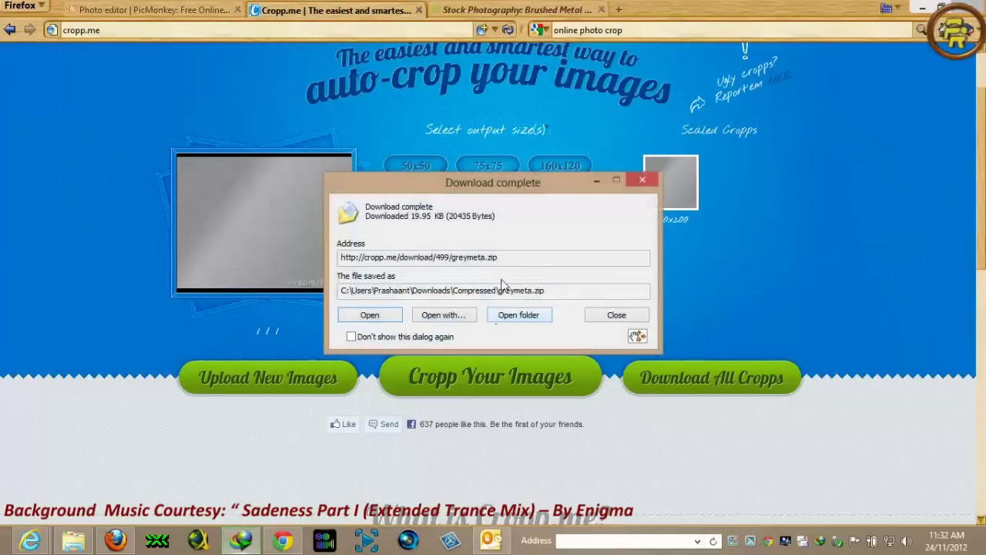
pyautogui.click(392, 317)
pyautogui.doubleClick(160, 171)
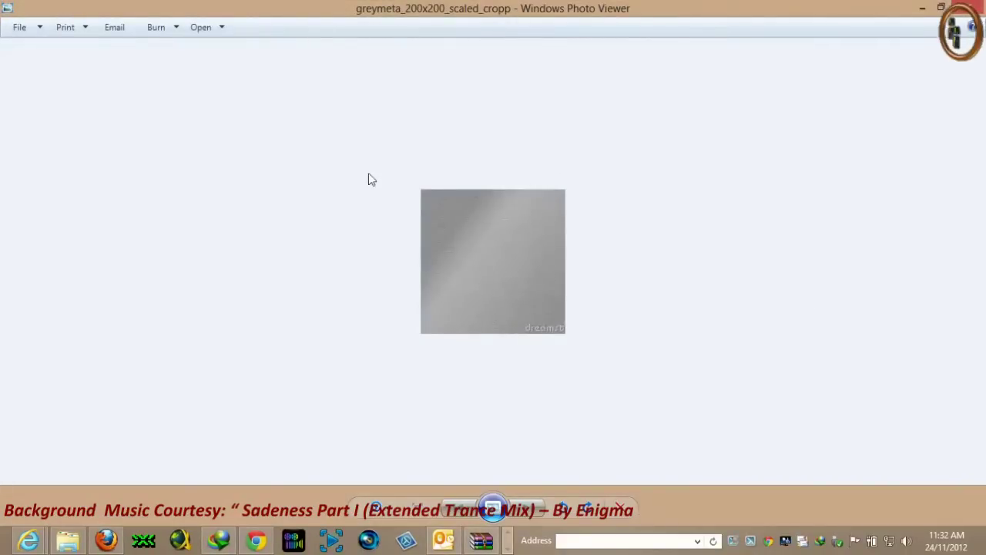
pyautogui.hotkey('alt', 'F4')
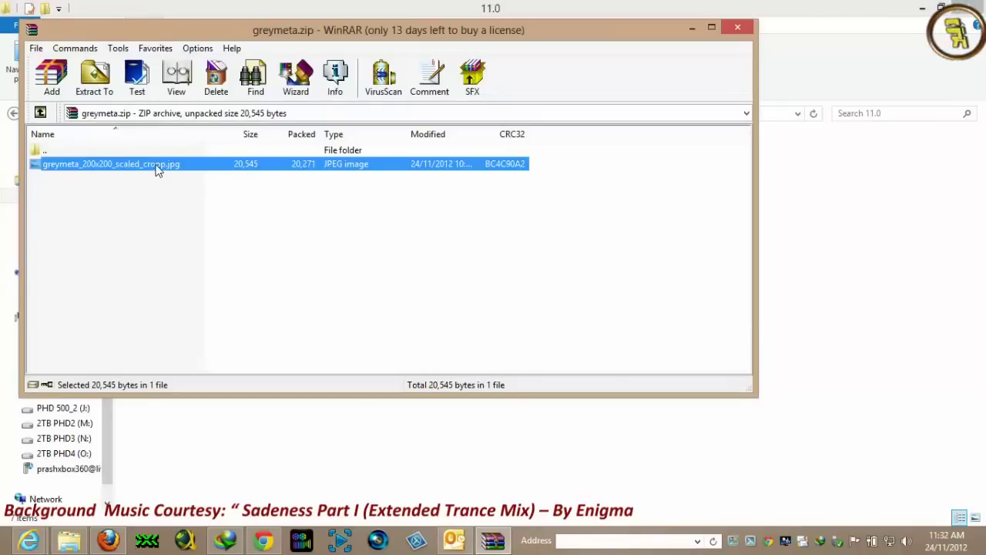
# Extract the cropped image from the archive to the Desktop.
pyautogui.click(95, 87)
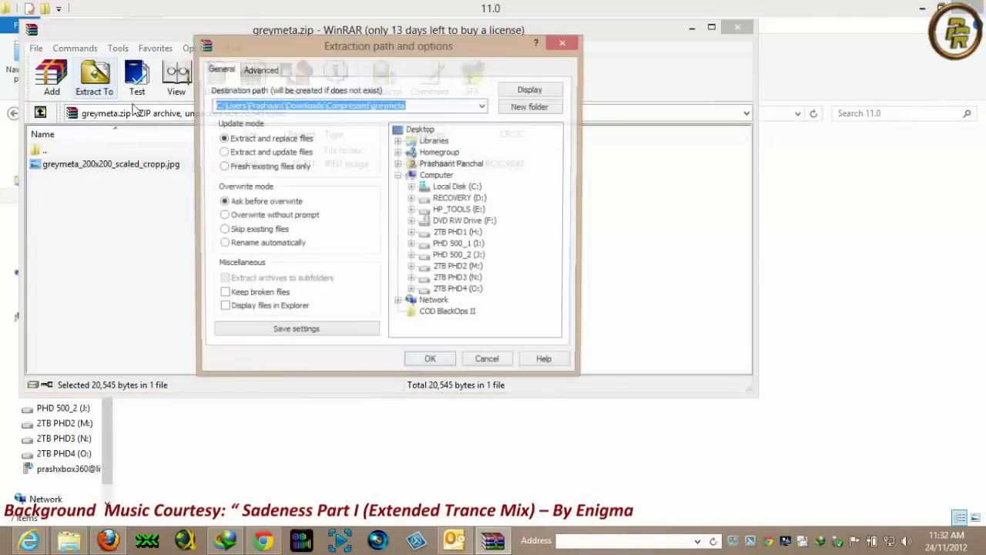
pyautogui.click(421, 130)
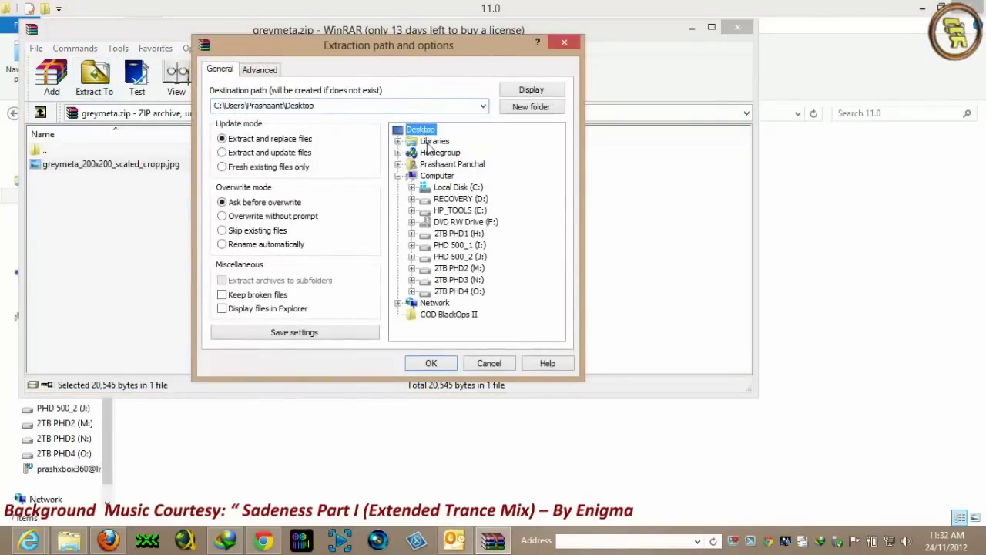
pyautogui.click(431, 363)
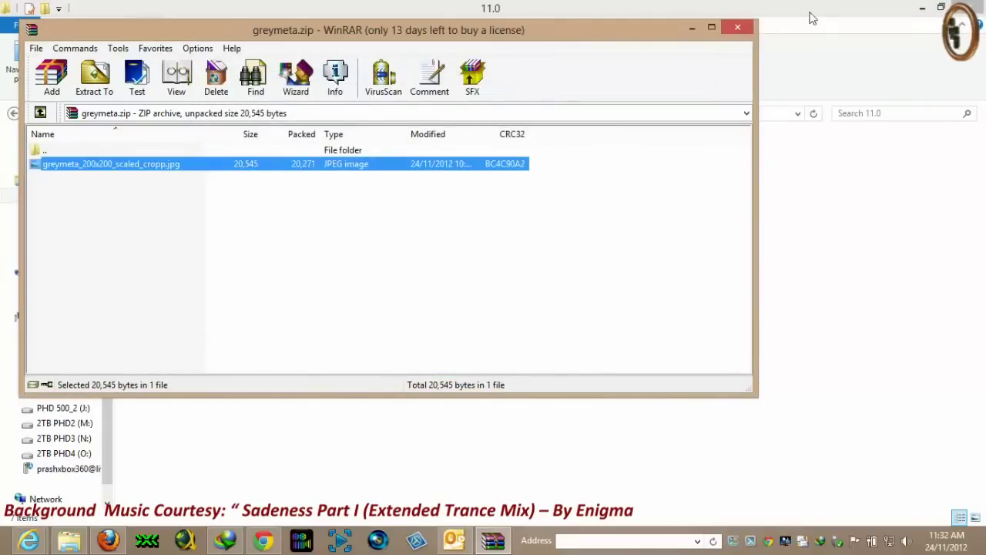
pyautogui.click(738, 29)
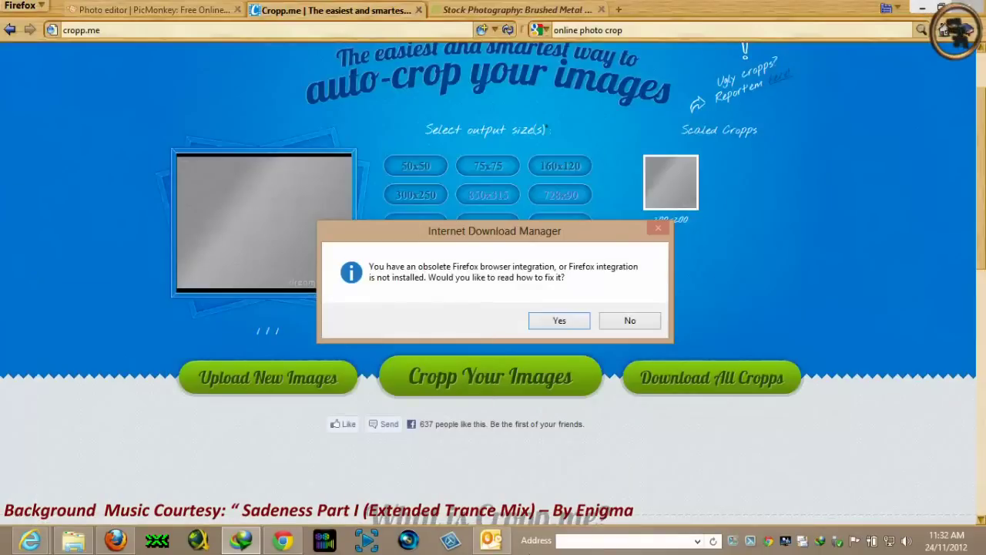
# Preview the extracted 200x200 image on the desktop and dismiss the browser integration prompt.
pyautogui.rightClick(532, 541)
pyautogui.click(608, 484)
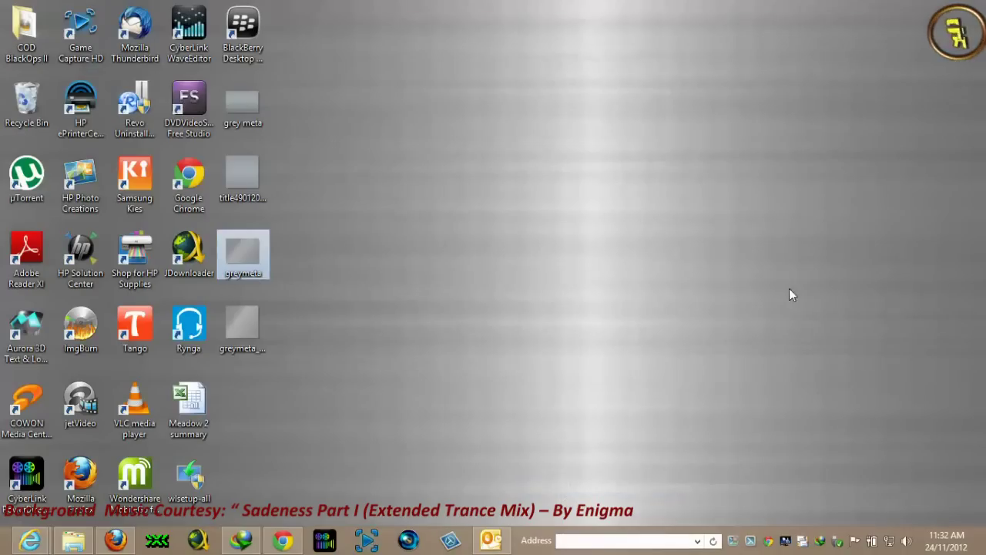
pyautogui.doubleClick(236, 329)
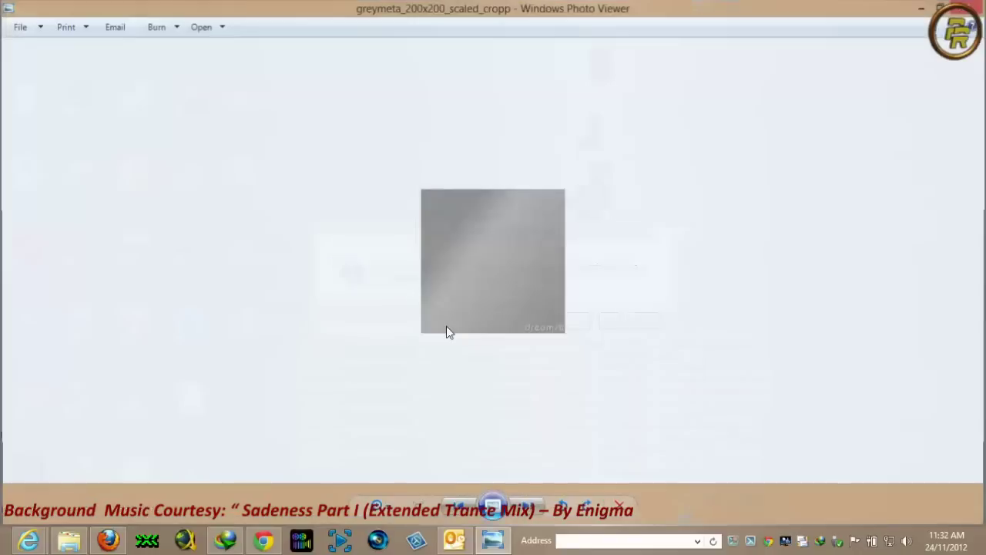
pyautogui.click(975, 10)
pyautogui.click(625, 320)
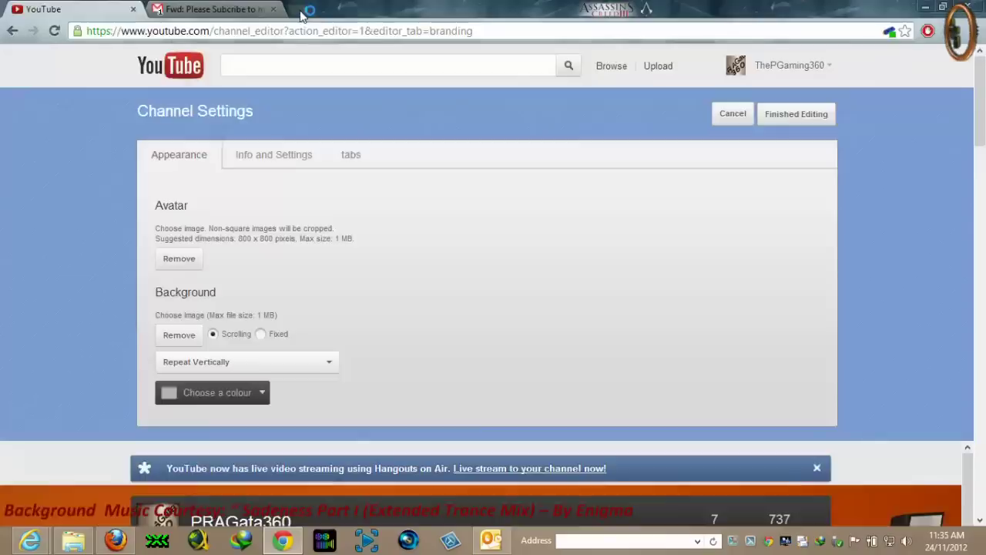
# Go to picmonkey.com in a new Chrome tab.
pyautogui.click(305, 11)
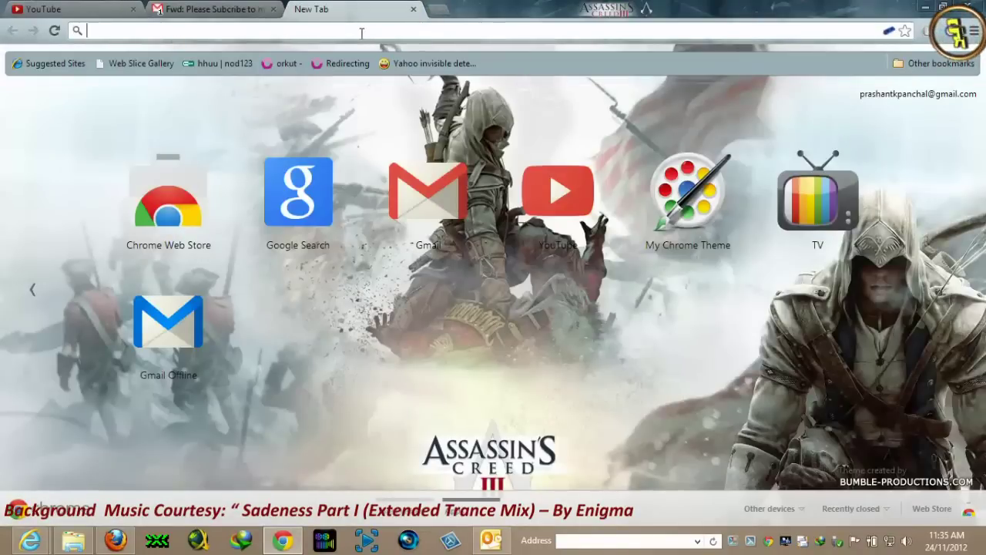
pyautogui.write('picmonkey.com')
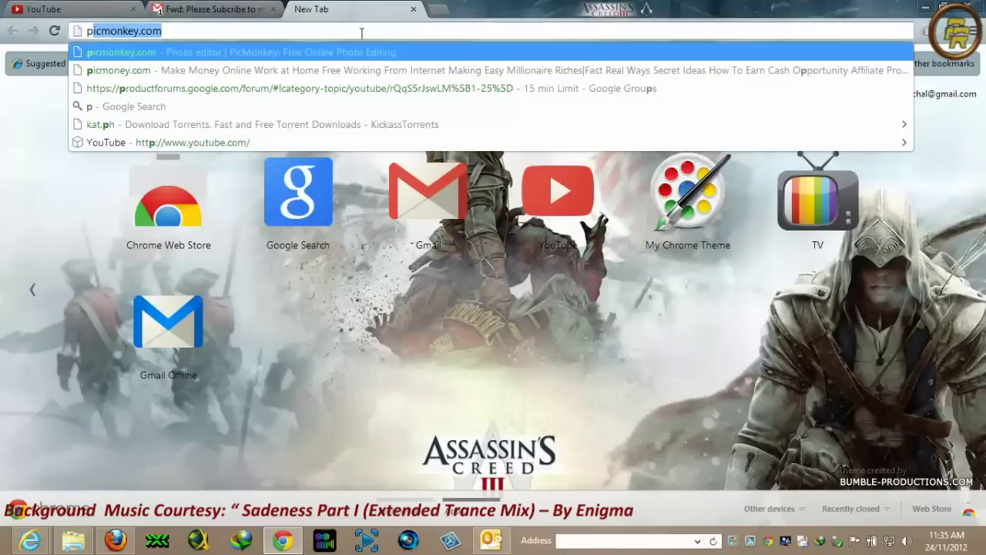
pyautogui.press('Return')
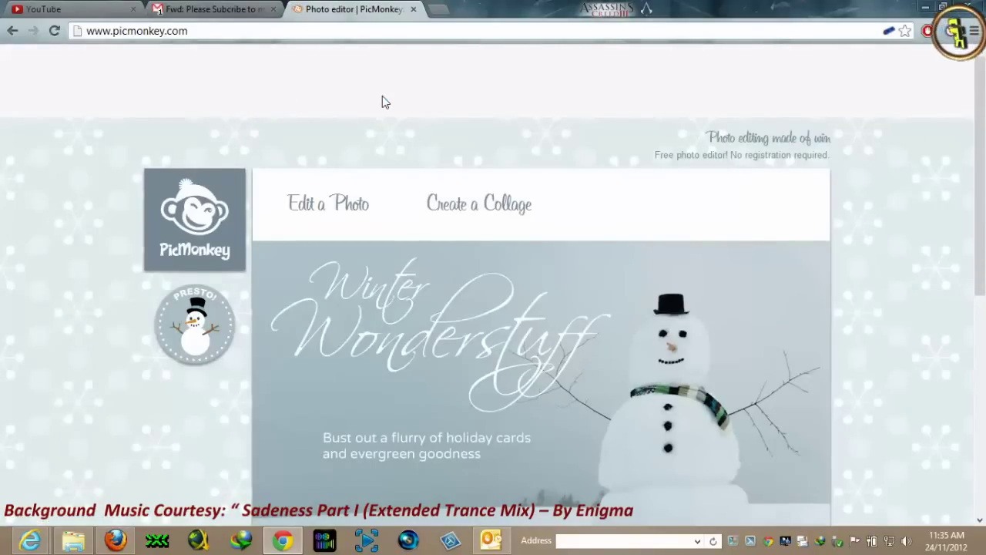
# Open greymeta_200x200_scaled_cropp from the Desktop with Edit a Photo.
pyautogui.click(330, 208)
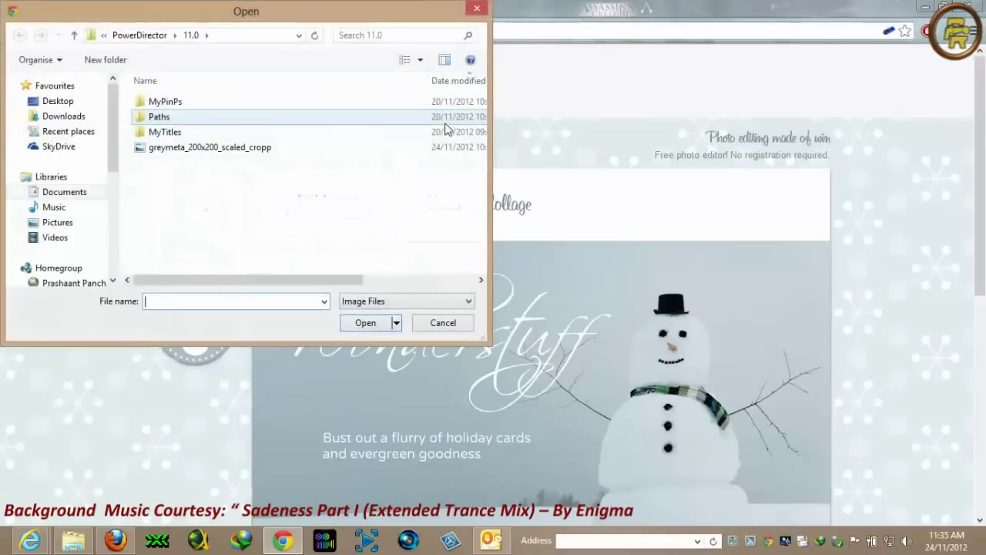
pyautogui.moveTo(111, 154); pyautogui.dragTo(111, 116)
pyautogui.click(61, 103)
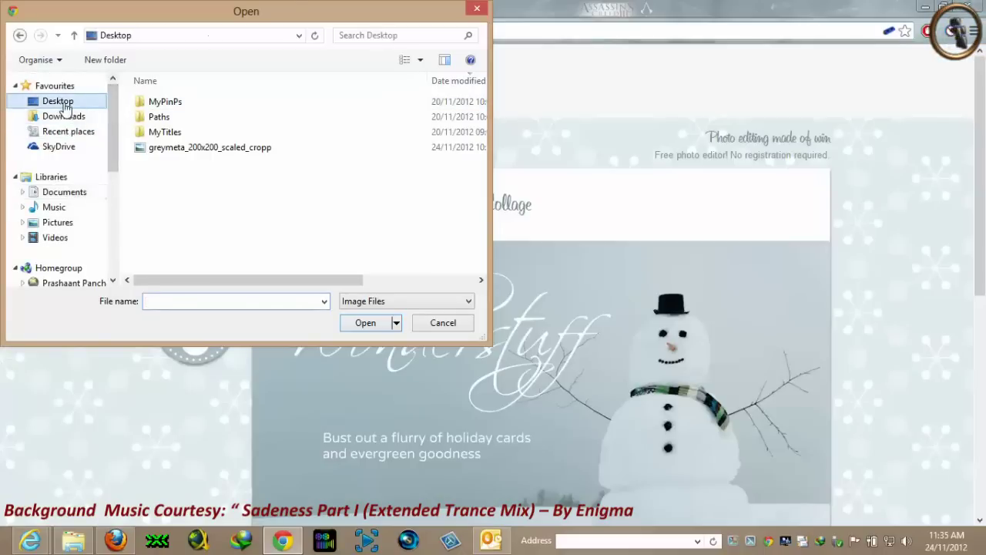
pyautogui.moveTo(480, 138); pyautogui.dragTo(457, 223)
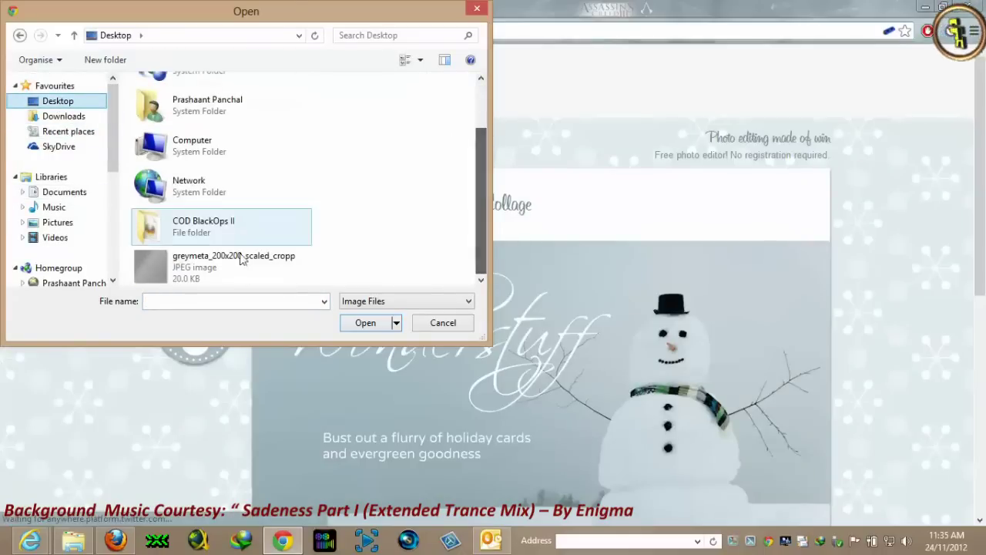
pyautogui.doubleClick(196, 264)
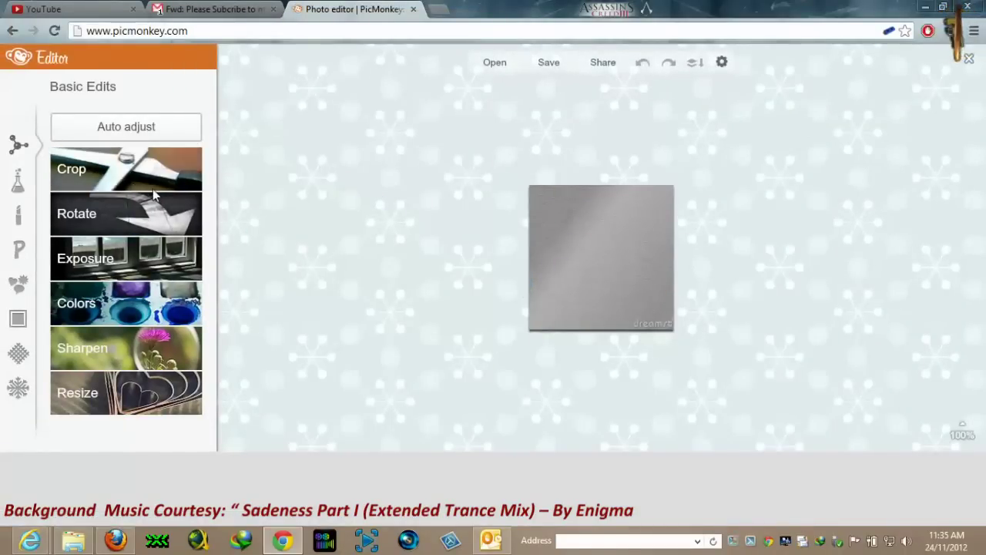
# Add a text box reading PRAGata360 onto the metal image.
pyautogui.click(19, 249)
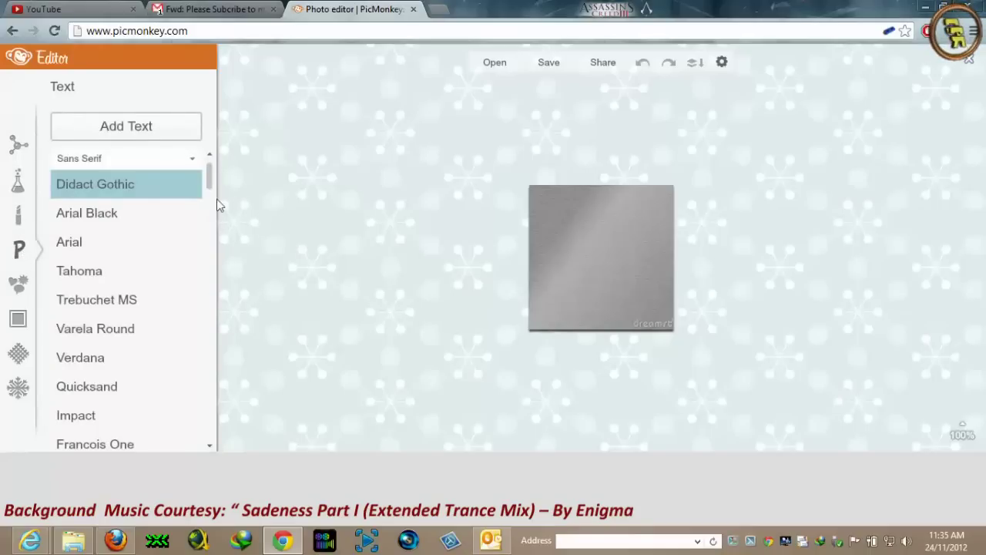
pyautogui.click(128, 127)
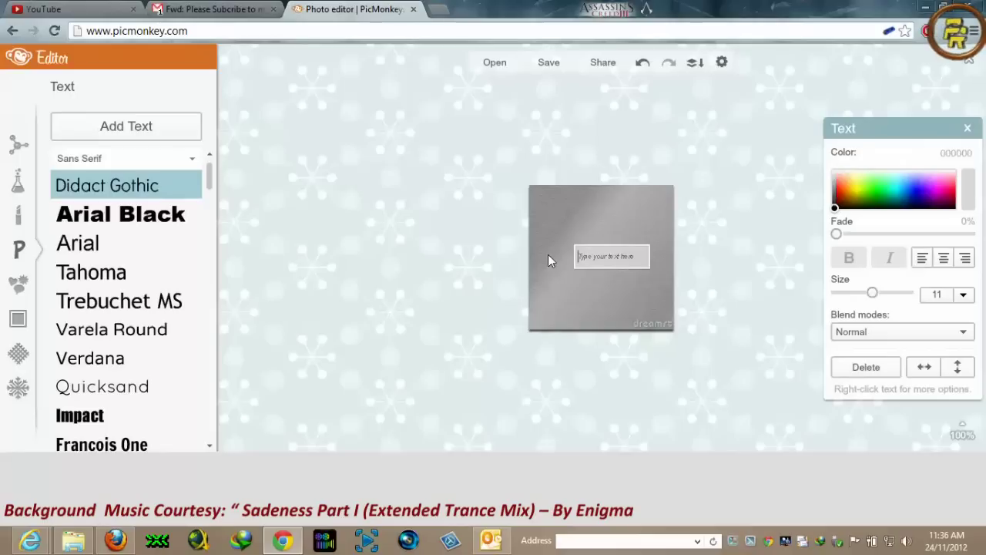
pyautogui.write('PRASH')
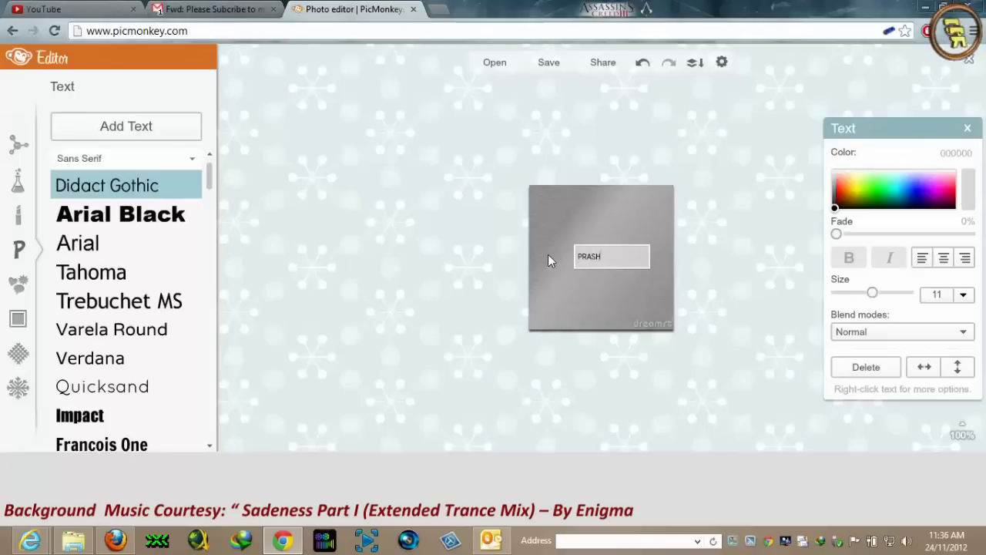
pyautogui.press('BackSpace')
pyautogui.press('BackSpace')
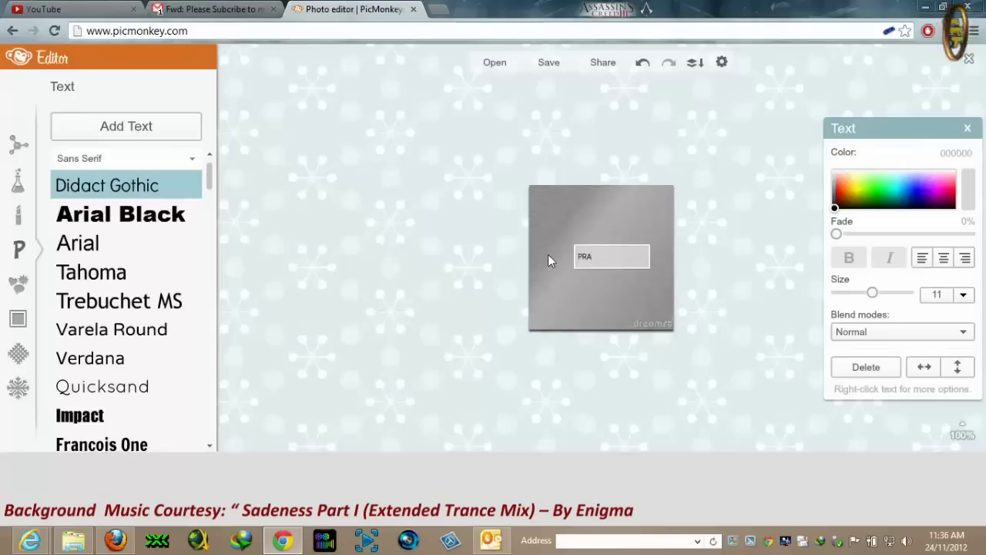
pyautogui.write('Go')
pyautogui.write('ta')
pyautogui.write('360')
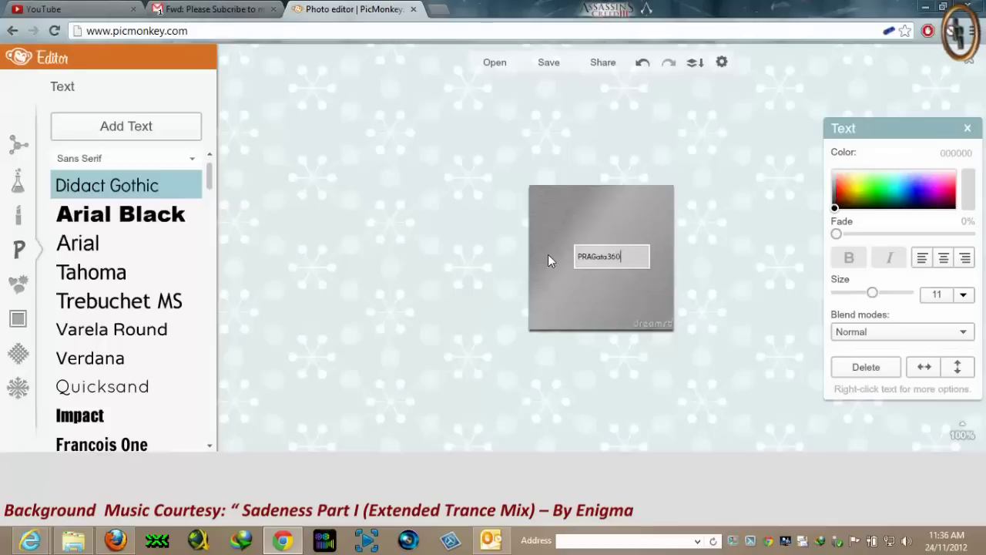
pyautogui.click(616, 315)
# Tilt the PRAGata360 text counter-clockwise and widen it onto one line.
pyautogui.click(592, 261)
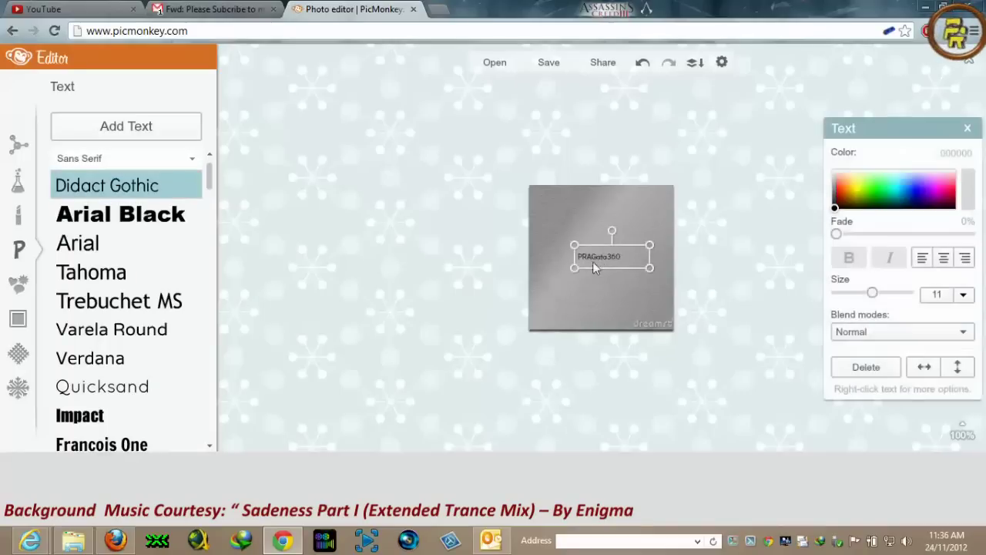
pyautogui.moveTo(612, 229); pyautogui.dragTo(572, 230)
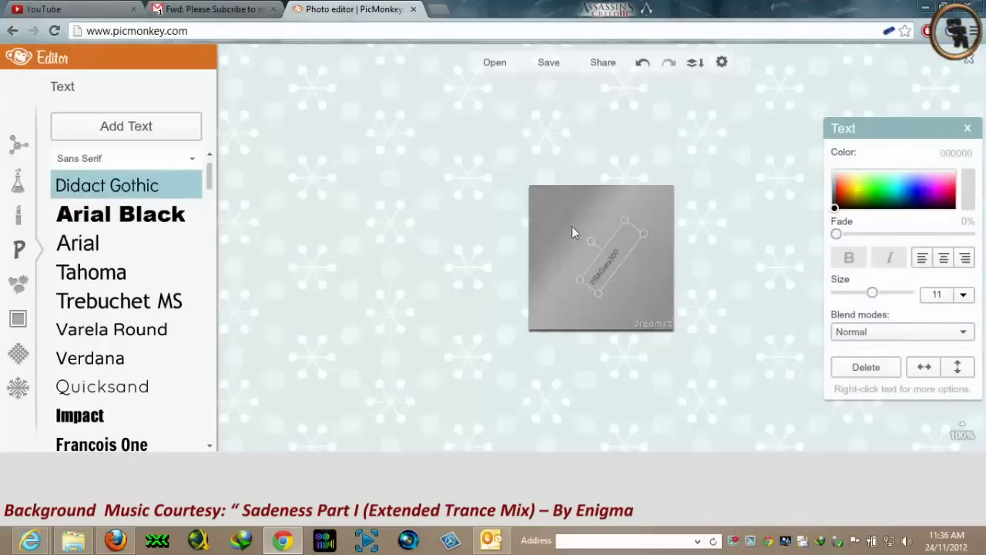
pyautogui.click(658, 234)
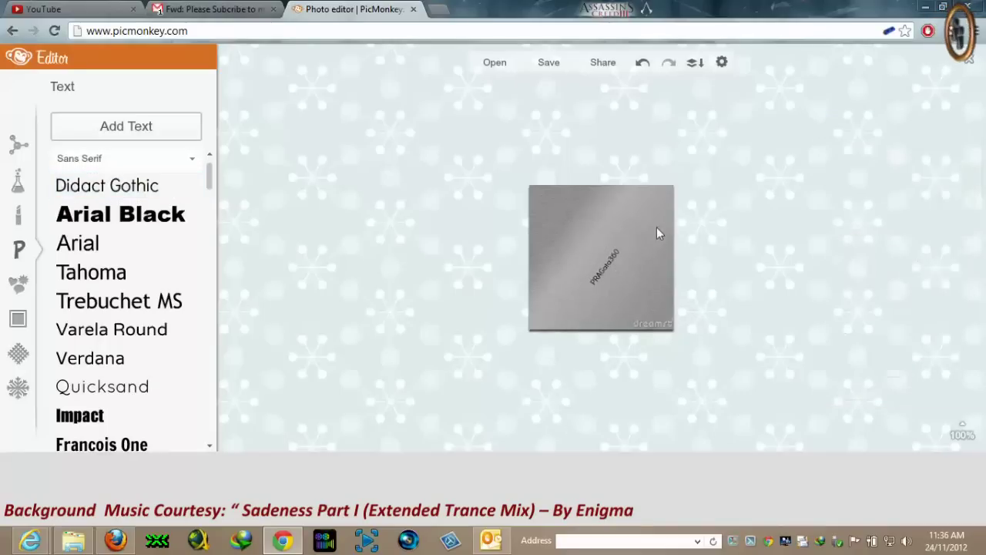
pyautogui.click(606, 267)
pyautogui.moveTo(644, 232); pyautogui.dragTo(664, 218)
pyautogui.moveTo(873, 299); pyautogui.dragTo(896, 299)
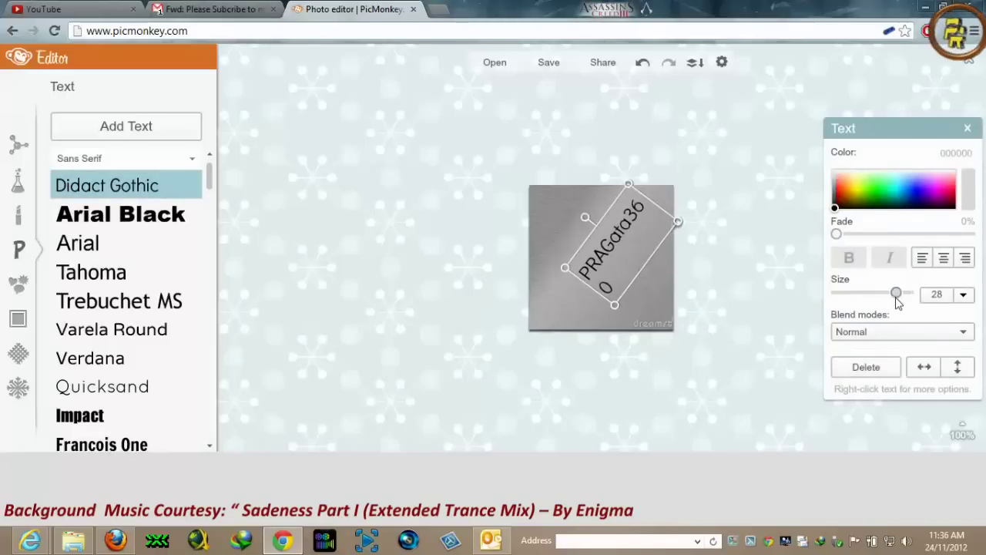
pyautogui.moveTo(647, 240); pyautogui.dragTo(648, 208)
pyautogui.moveTo(566, 262); pyautogui.dragTo(593, 243)
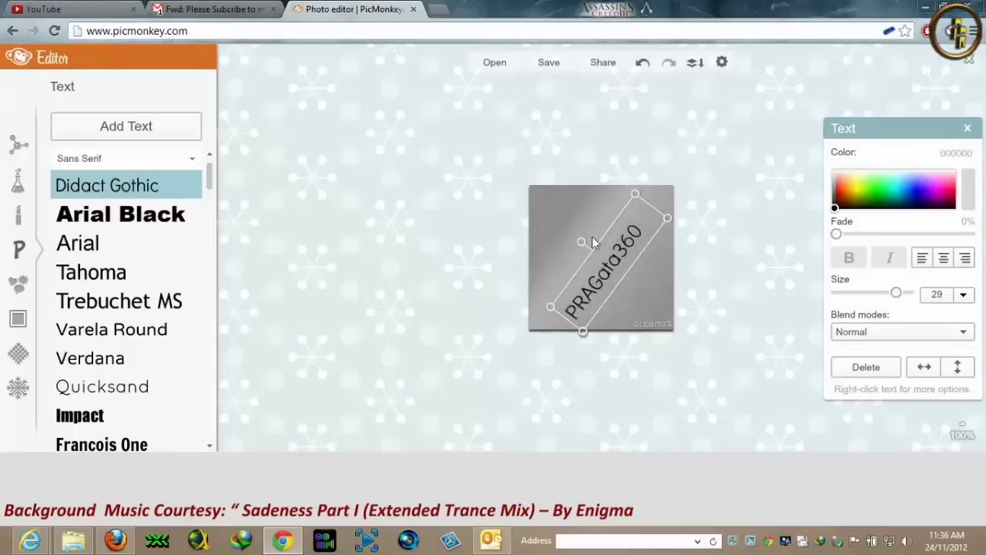
# Rotate the text to a shallower diagonal and enlarge it to size 41.
pyautogui.click(582, 237)
pyautogui.click(617, 255)
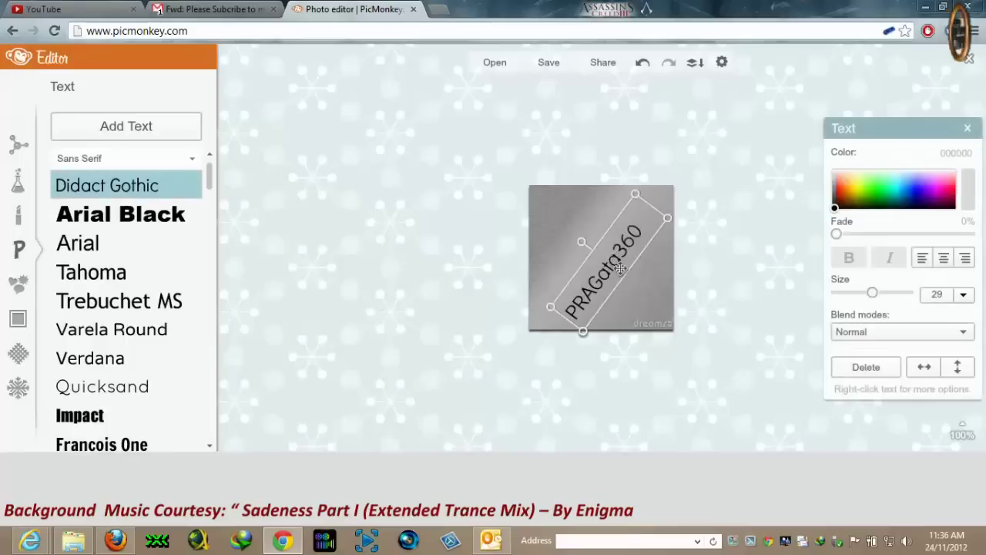
pyautogui.moveTo(584, 240)
pyautogui.mouseDown()
pyautogui.moveTo(577, 226)
pyautogui.moveTo(577, 235)
pyautogui.mouseUp()
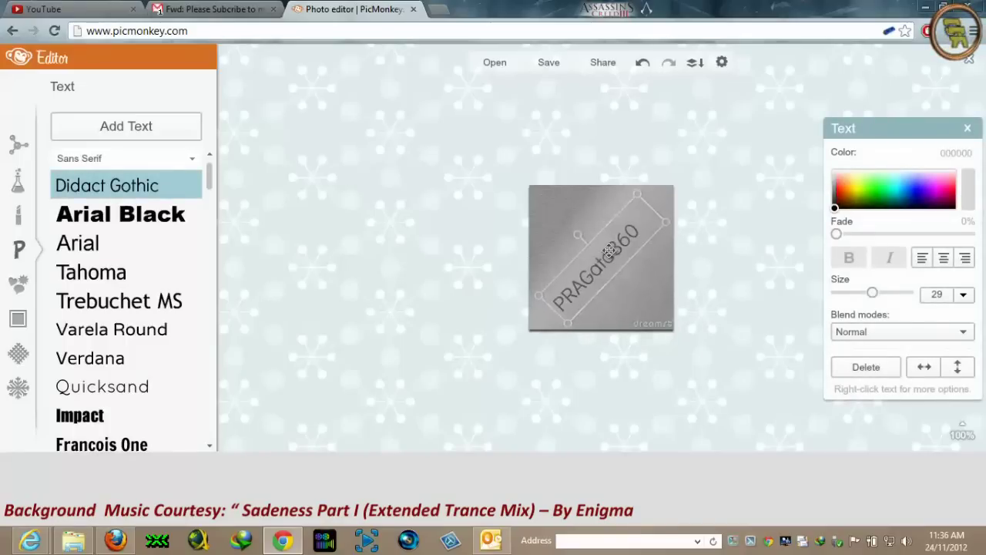
pyautogui.moveTo(667, 222); pyautogui.dragTo(700, 194)
pyautogui.moveTo(638, 215); pyautogui.dragTo(625, 219)
pyautogui.moveTo(679, 204)
pyautogui.mouseDown()
pyautogui.moveTo(696, 206)
pyautogui.moveTo(696, 194)
pyautogui.mouseUp()
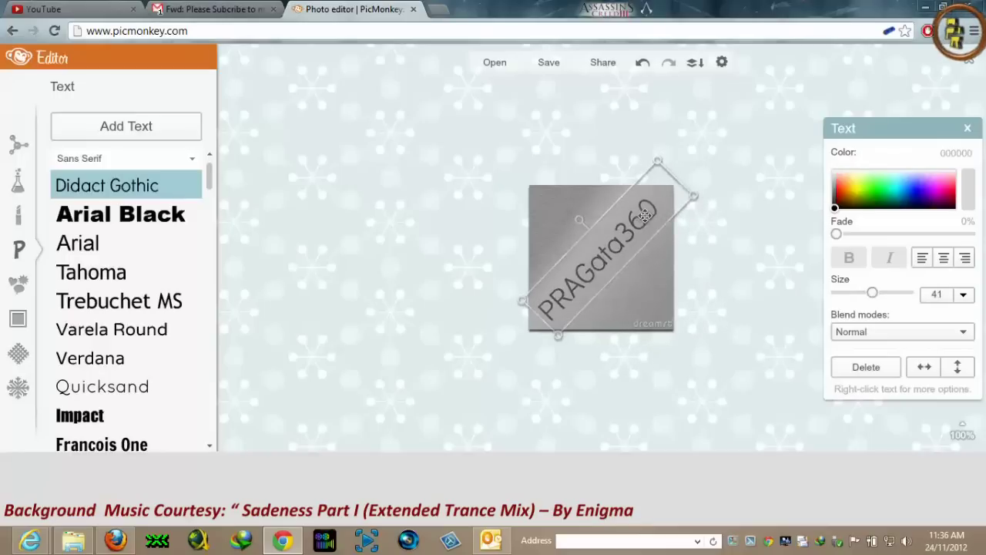
pyautogui.click(614, 302)
pyautogui.click(610, 257)
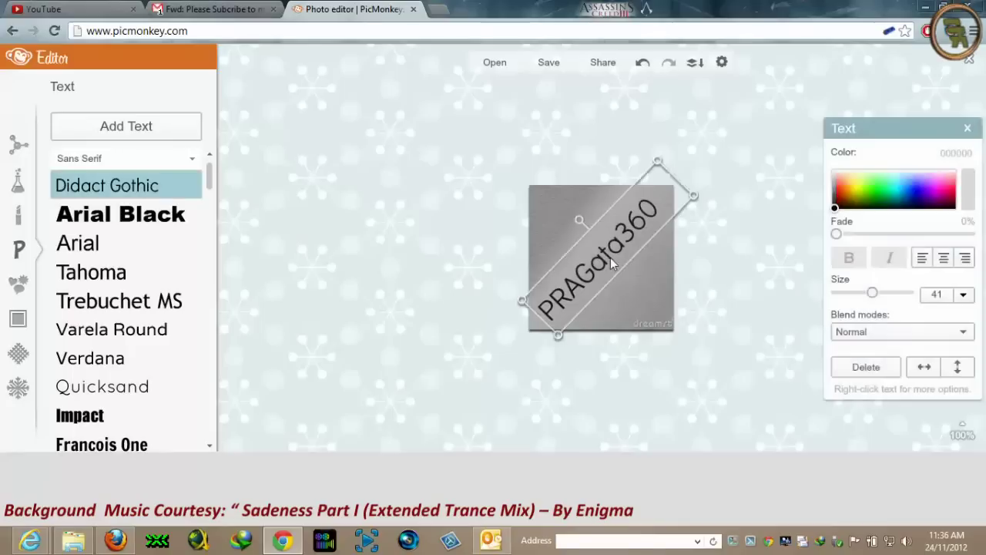
# Set the label to the BASE 05 font at size 32, undoing a trial red colour.
pyautogui.click(151, 281)
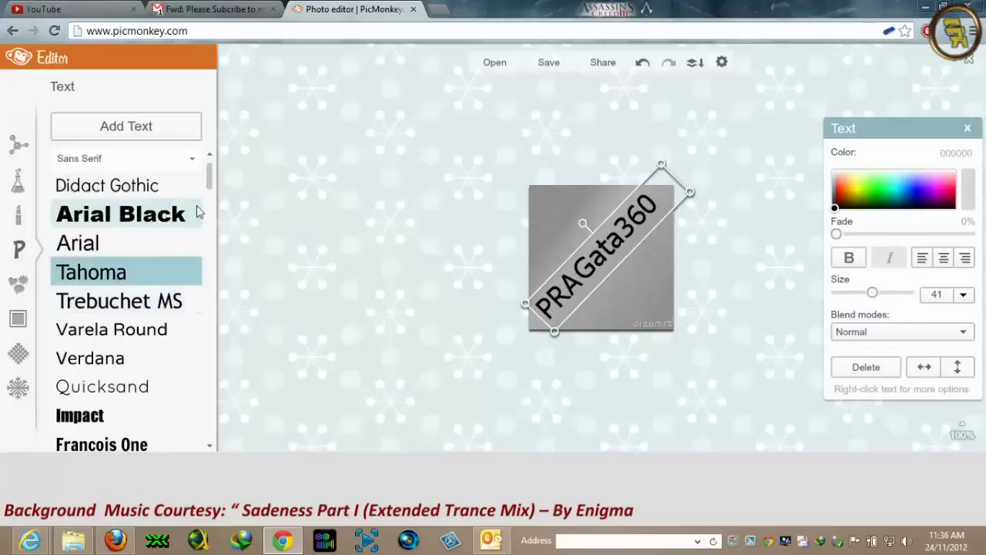
pyautogui.moveTo(211, 175); pyautogui.dragTo(213, 312)
pyautogui.click(118, 336)
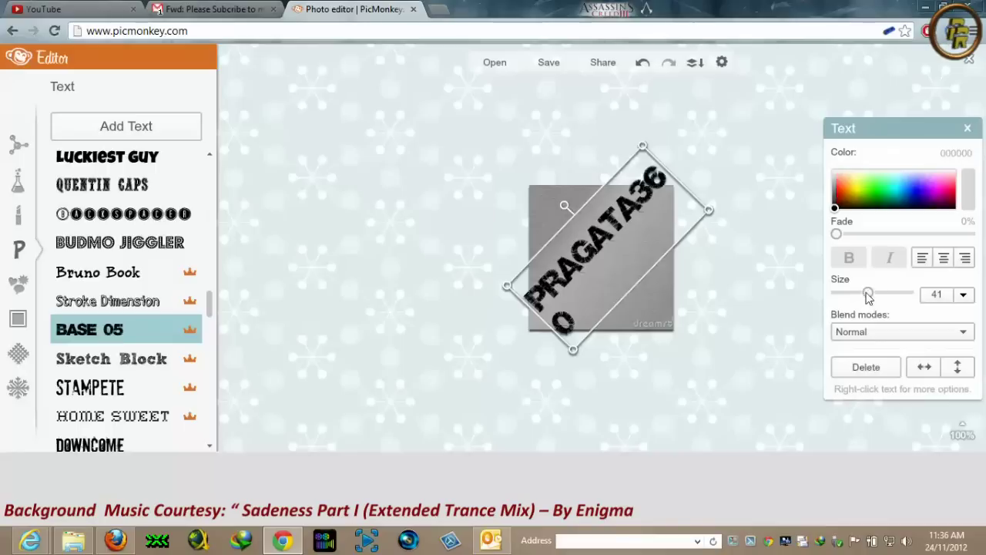
pyautogui.moveTo(869, 297); pyautogui.dragTo(862, 299)
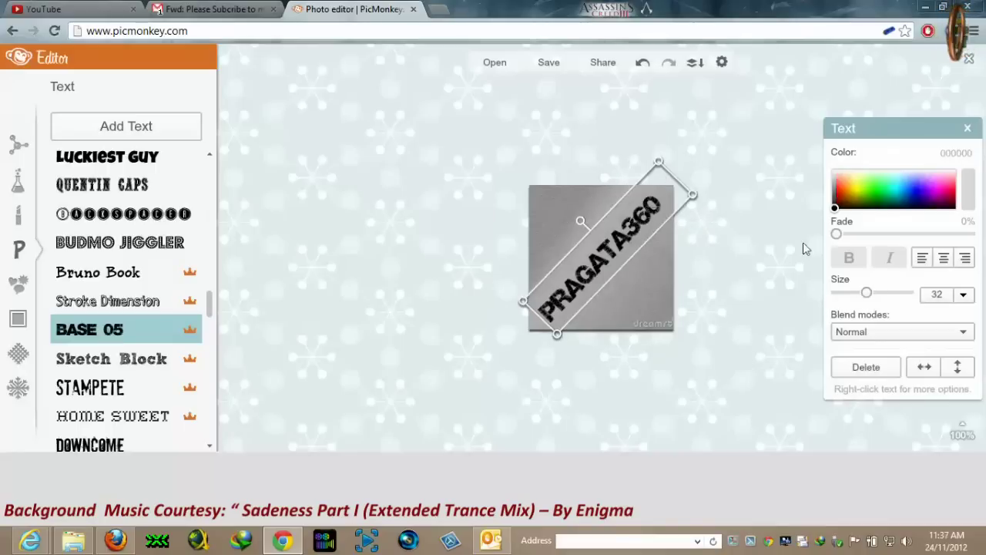
pyautogui.moveTo(838, 214)
pyautogui.mouseDown()
pyautogui.moveTo(938, 207)
pyautogui.moveTo(957, 195)
pyautogui.moveTo(964, 204)
pyautogui.mouseUp()
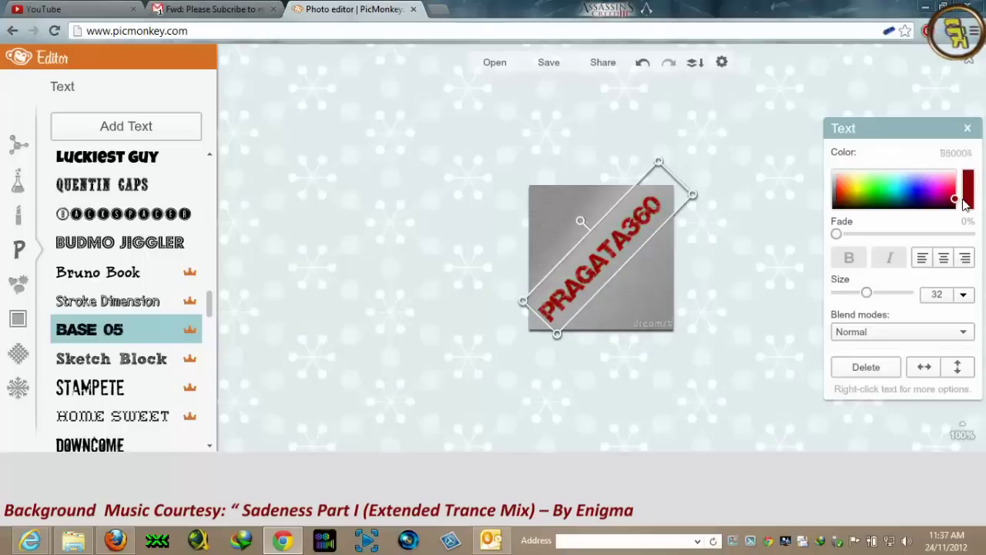
pyautogui.hotkey('ctrl', 'z')
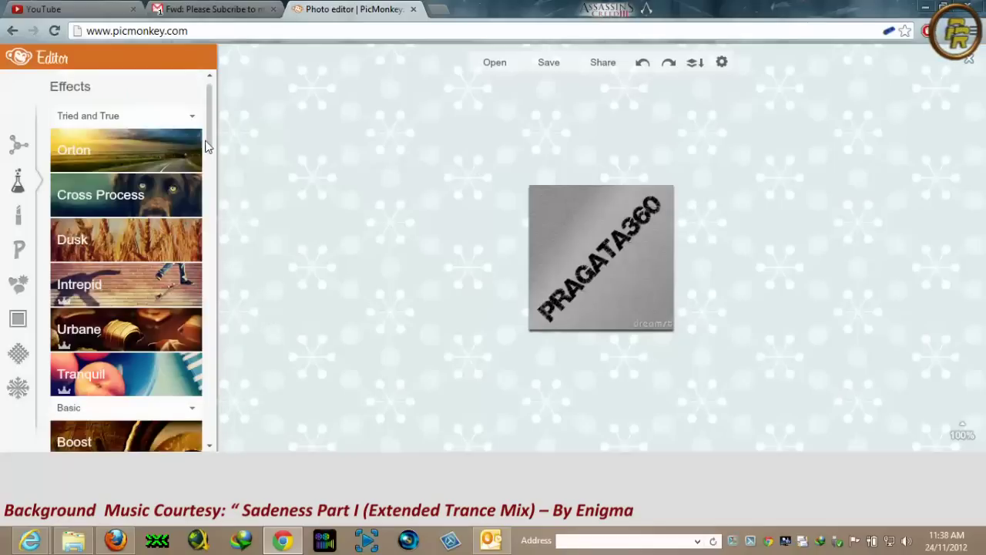
# Apply the Dusk effect to the avatar, faded to 31%.
pyautogui.scroll(-1, 214, 150)
pyautogui.scroll(1, 218, 132)
pyautogui.scroll(-1, 219, 158)
pyautogui.scroll(-3, 219, 169)
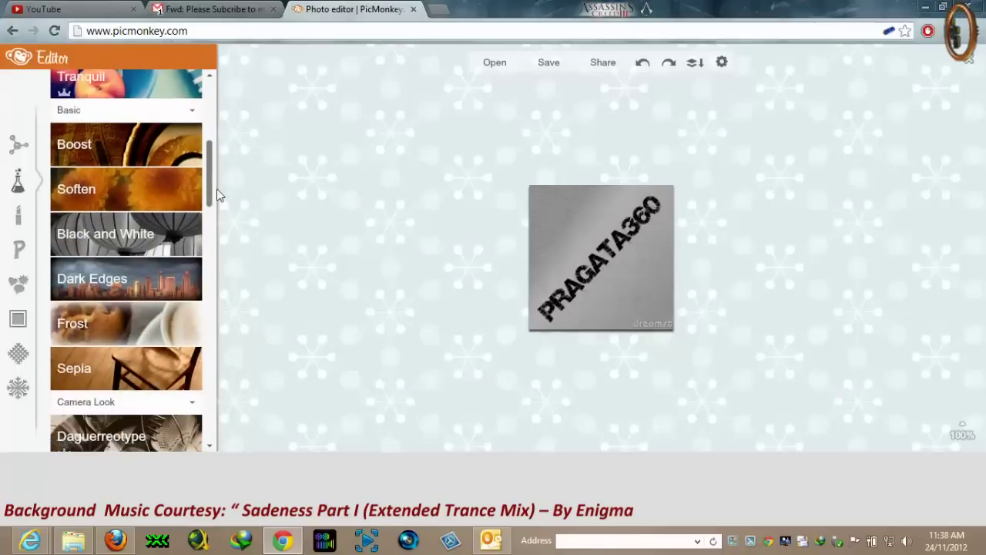
pyautogui.scroll(4, 231, 132)
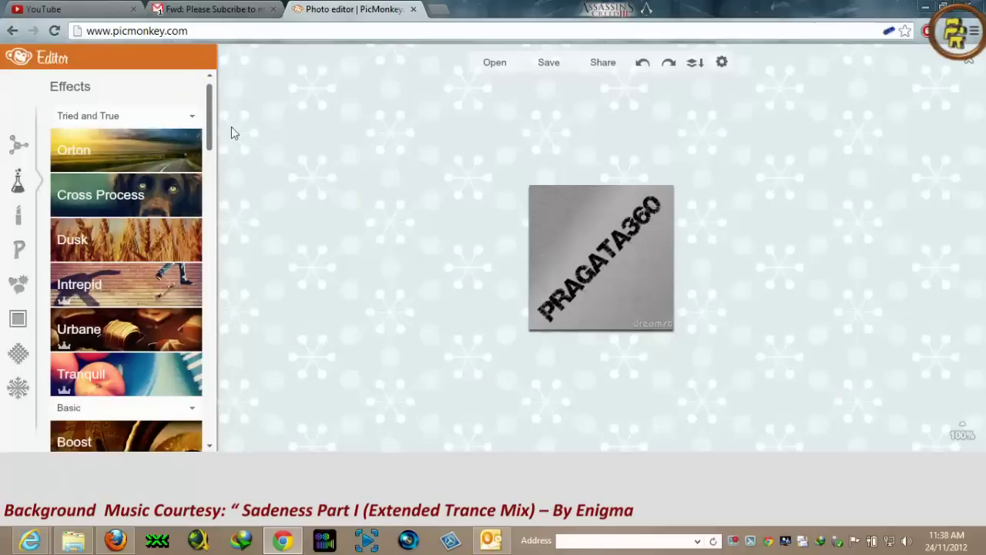
pyautogui.click(140, 245)
pyautogui.moveTo(63, 278); pyautogui.dragTo(86, 292)
pyautogui.click(89, 312)
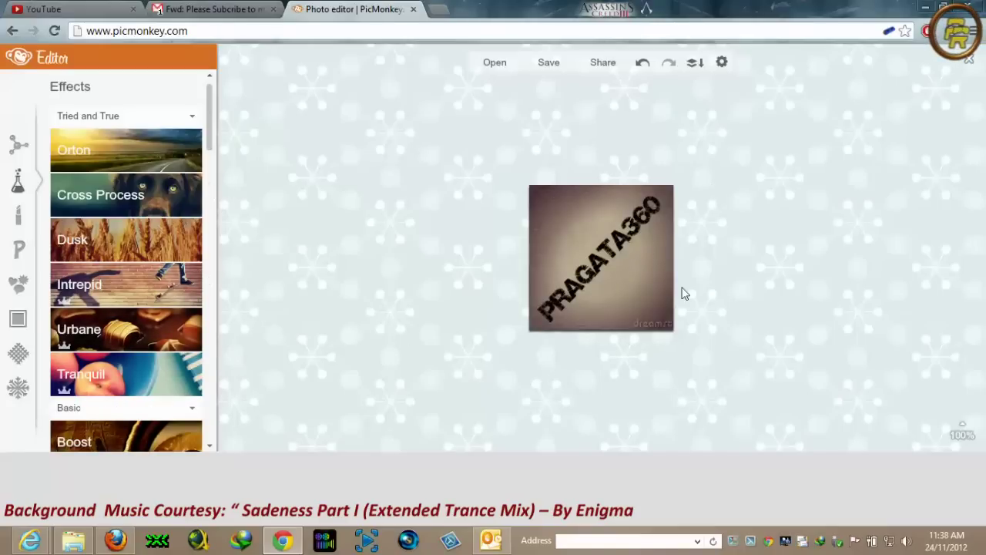
# Bring up the Overlays panel.
pyautogui.moveTo(209, 147); pyautogui.dragTo(210, 222)
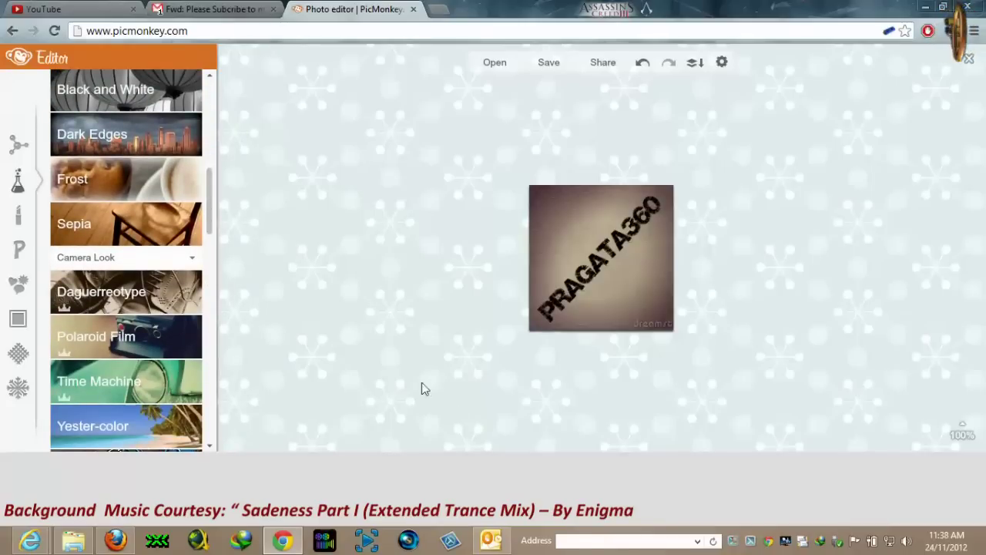
pyautogui.moveTo(208, 206); pyautogui.dragTo(218, 101)
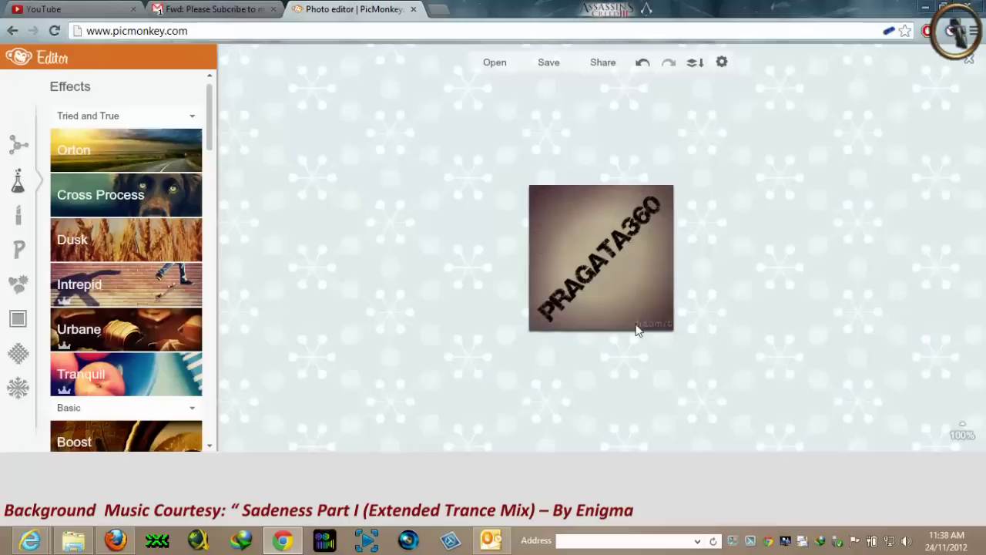
pyautogui.click(20, 293)
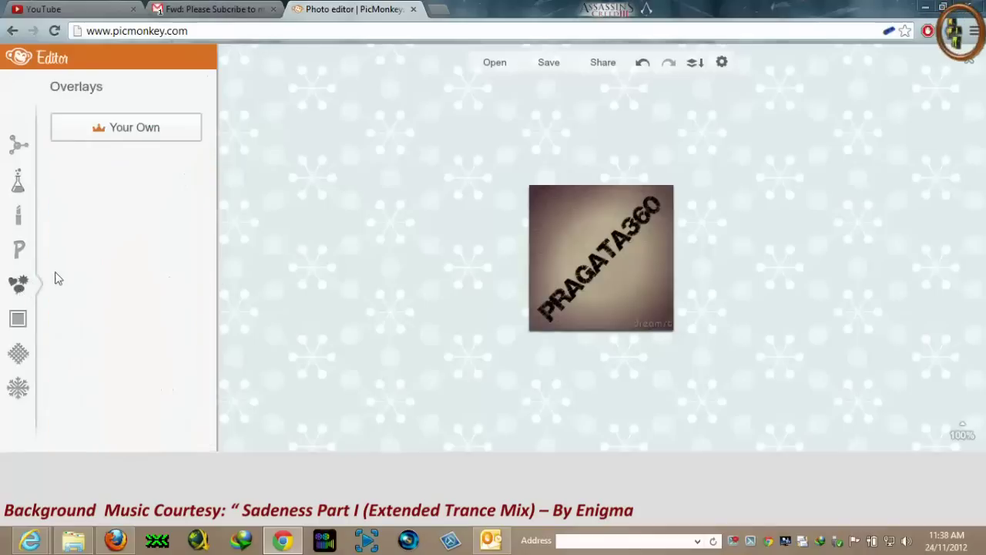
# Start a Your Own overlay upload and browse into Videos > PP - Art and 3D.
pyautogui.click(134, 129)
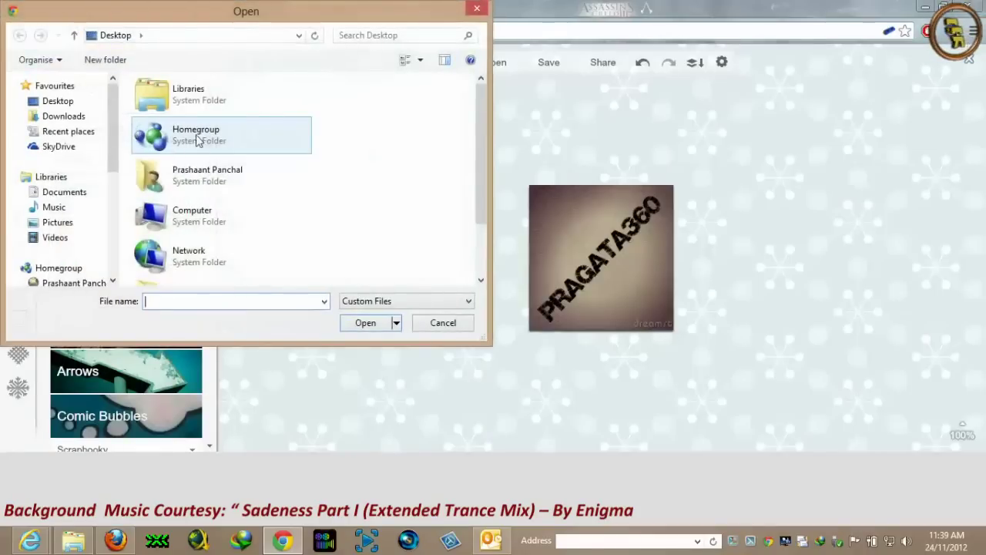
pyautogui.doubleClick(173, 105)
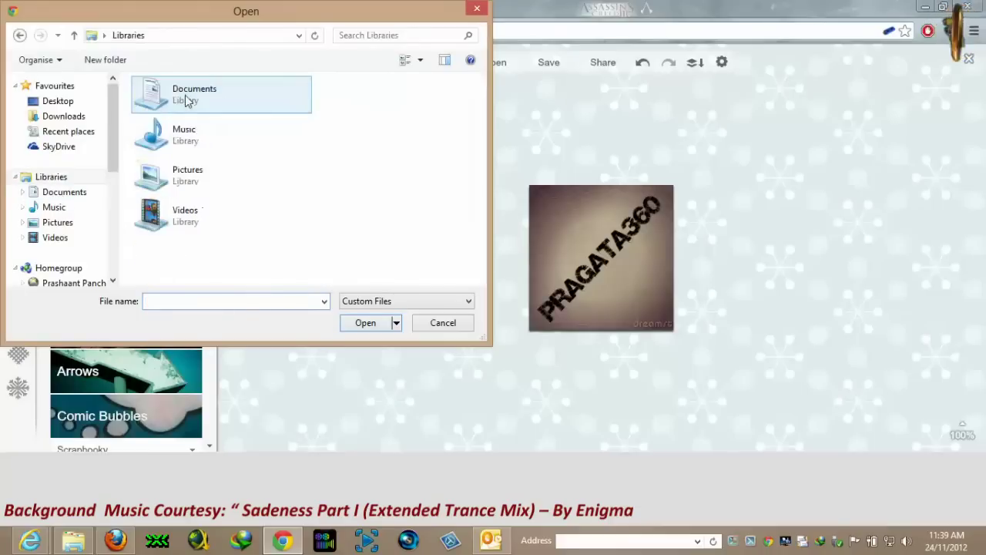
pyautogui.click(69, 116)
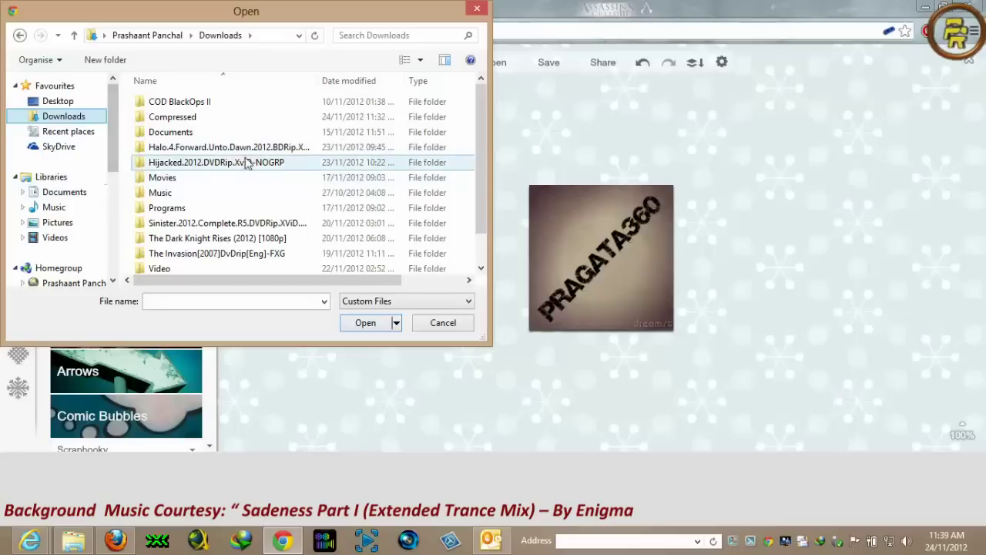
pyautogui.click(89, 237)
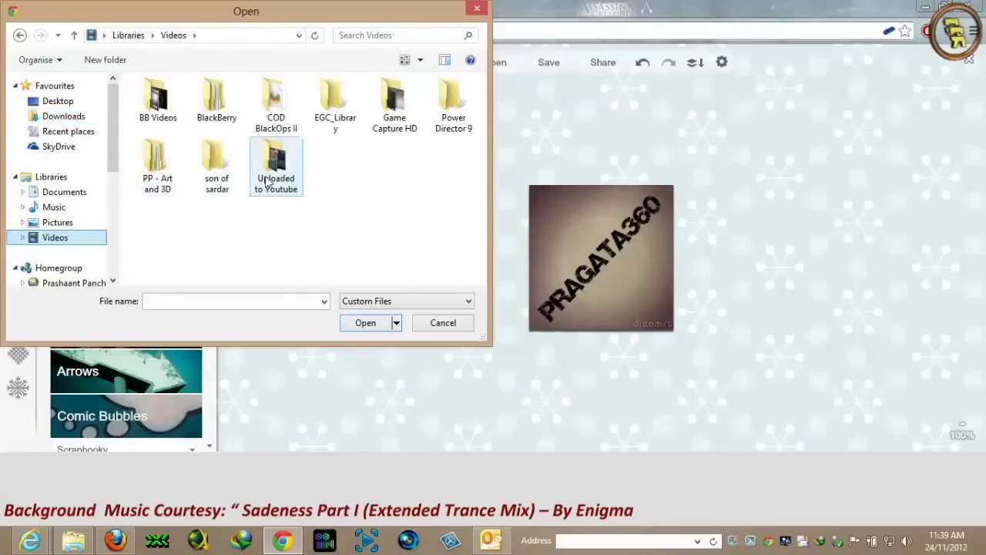
pyautogui.doubleClick(157, 162)
pyautogui.doubleClick(158, 108)
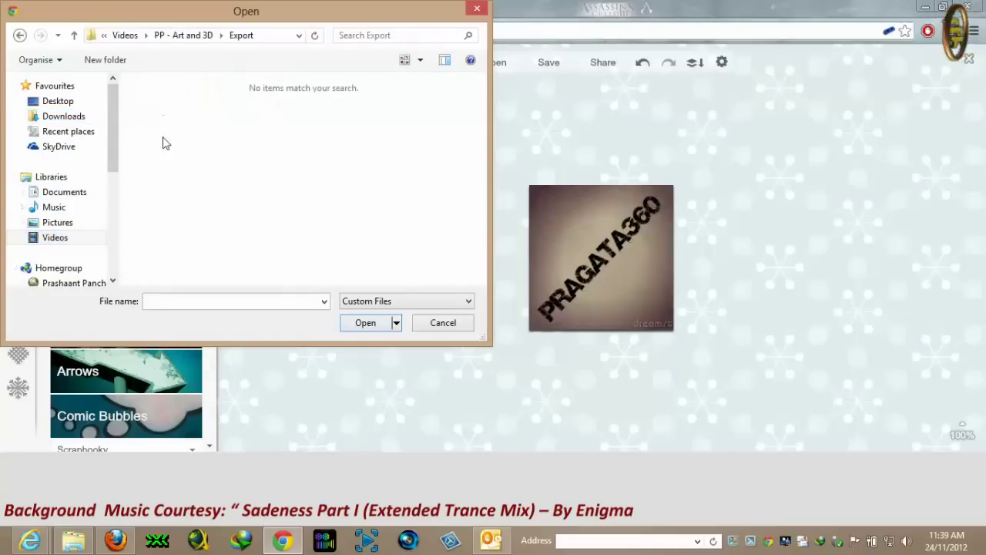
# Show All Files, open the PP Logos folder and choose prash2 as the overlay.
pyautogui.click(325, 302)
pyautogui.click(385, 301)
pyautogui.click(386, 301)
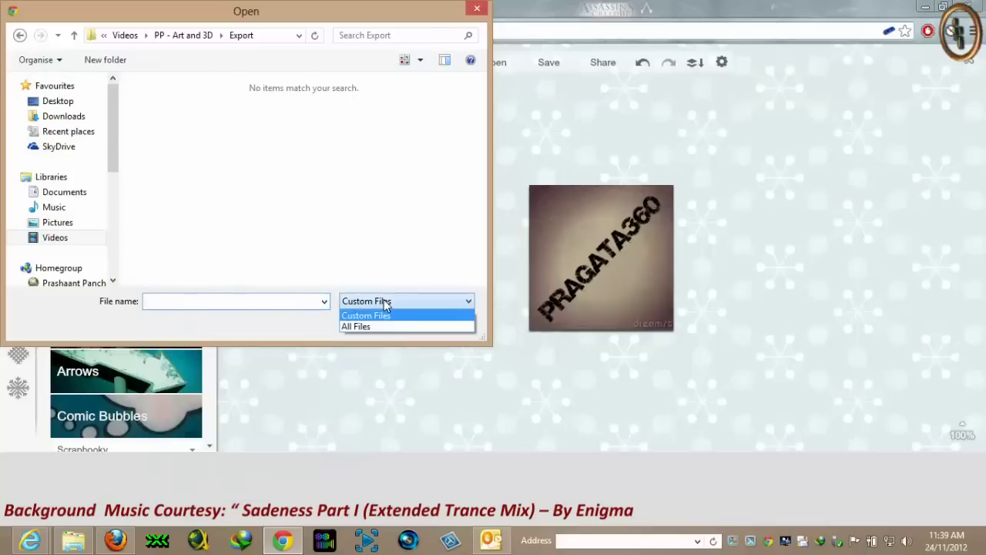
pyautogui.click(375, 326)
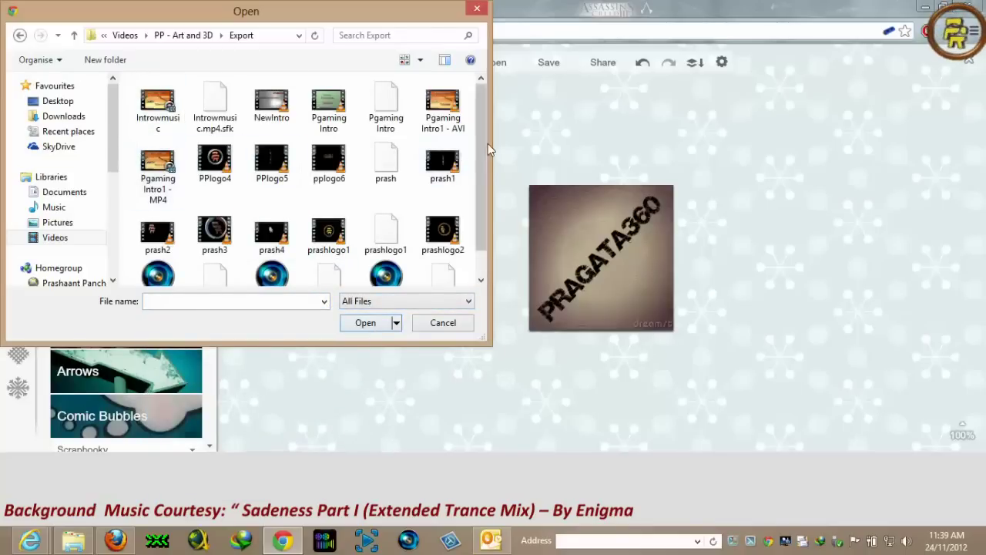
pyautogui.scroll(-2, 485, 154)
pyautogui.click(20, 35)
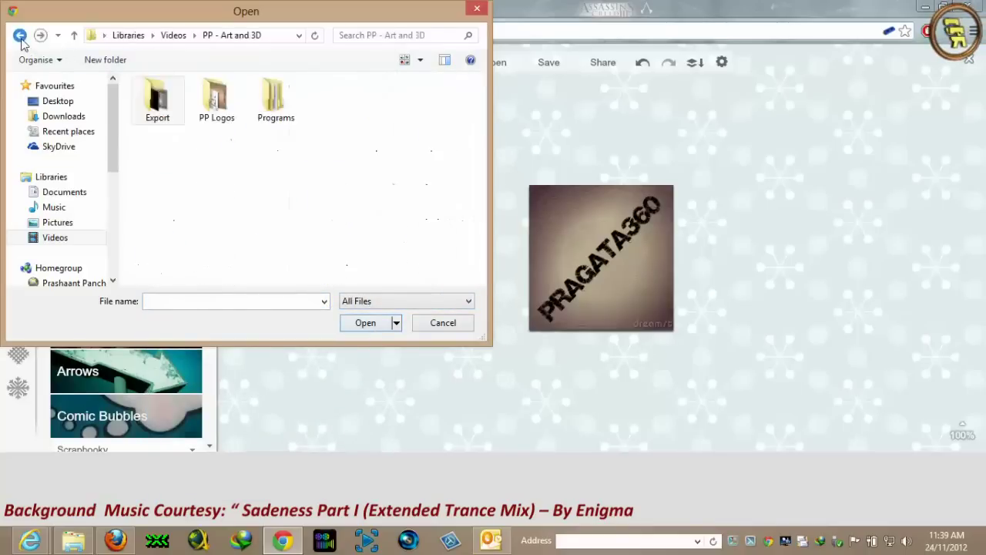
pyautogui.doubleClick(216, 99)
pyautogui.doubleClick(451, 171)
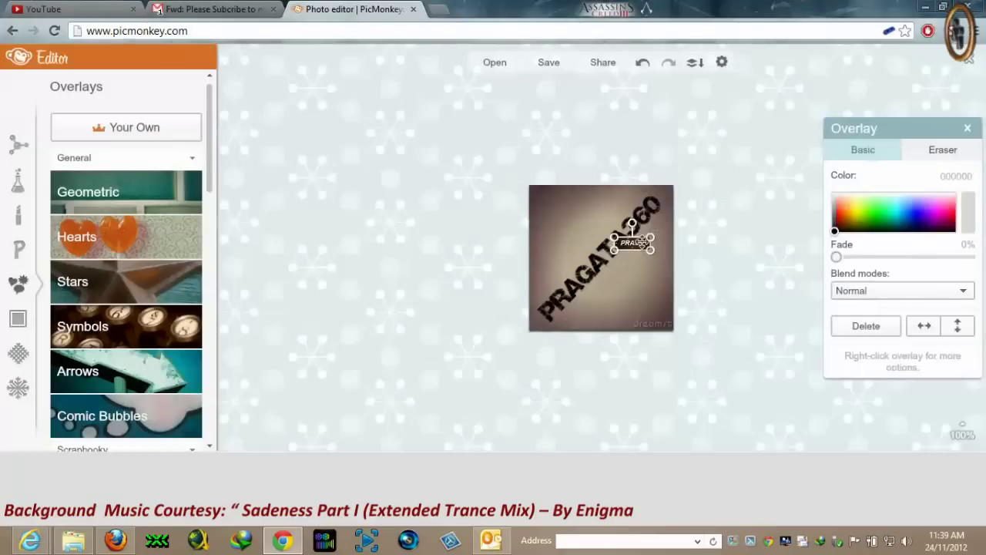
# Move the PRASH logo overlay to the top-left corner and enlarge it slightly.
pyautogui.moveTo(642, 242); pyautogui.dragTo(574, 205)
pyautogui.click(558, 195)
pyautogui.moveTo(567, 202)
pyautogui.mouseDown()
pyautogui.moveTo(582, 206)
pyautogui.moveTo(565, 195)
pyautogui.mouseUp()
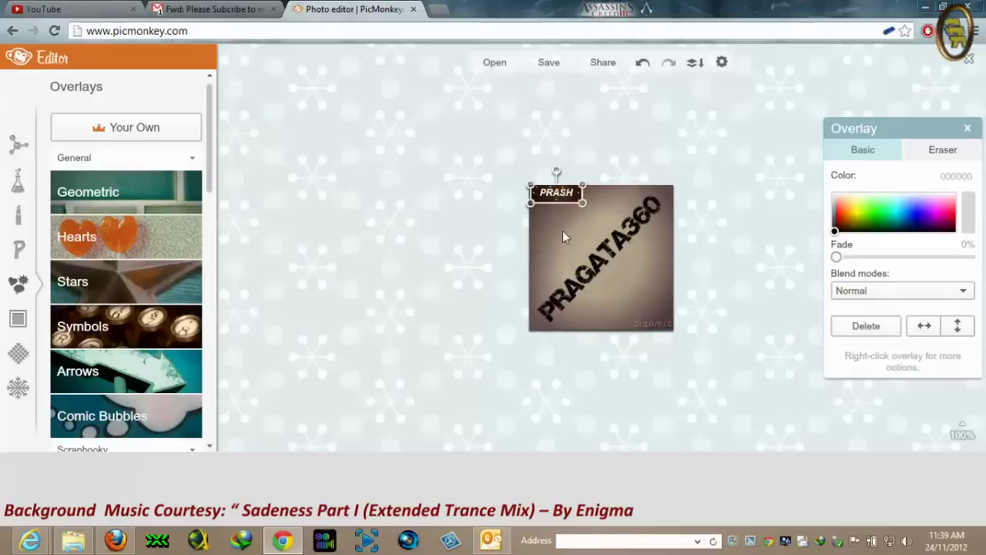
pyautogui.click(562, 231)
pyautogui.click(561, 204)
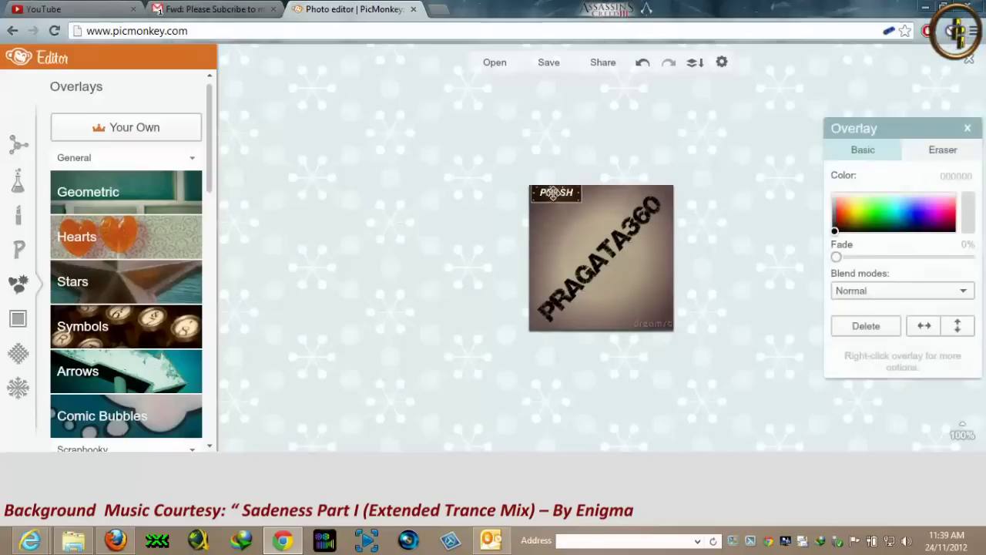
# Duplicate the PRASH logo and place the copy in the bottom-right corner.
pyautogui.click(556, 249)
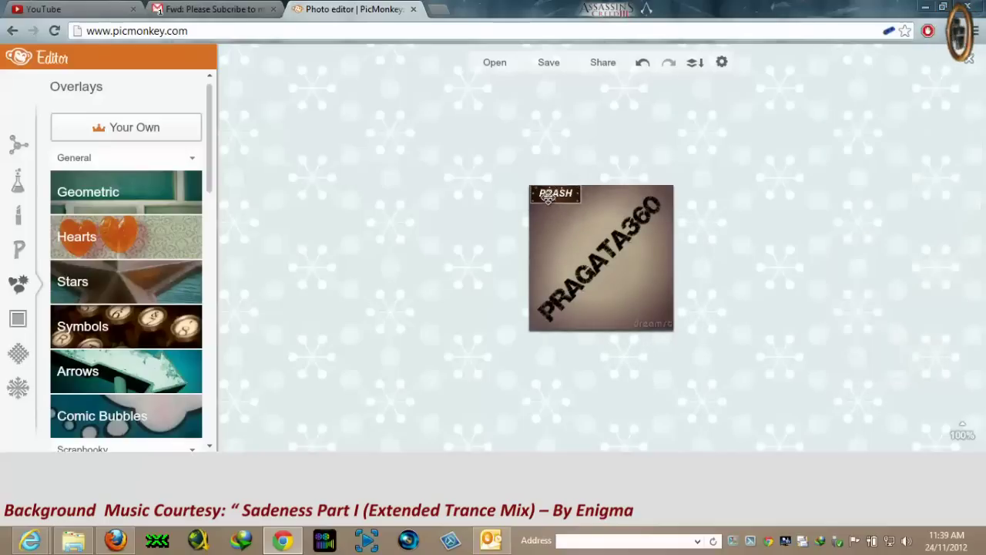
pyautogui.rightClick(550, 199)
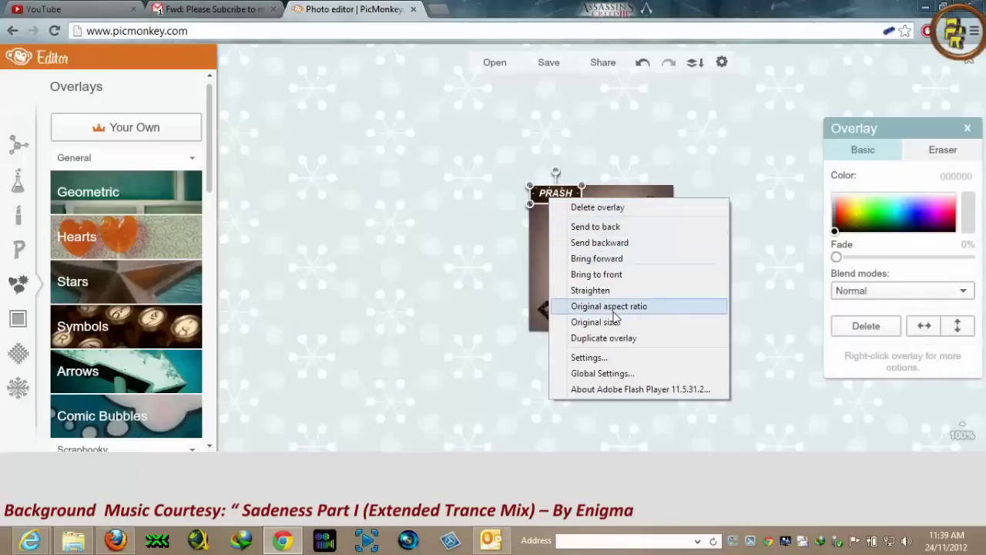
pyautogui.click(615, 336)
pyautogui.moveTo(579, 218); pyautogui.dragTo(649, 321)
pyautogui.click(650, 368)
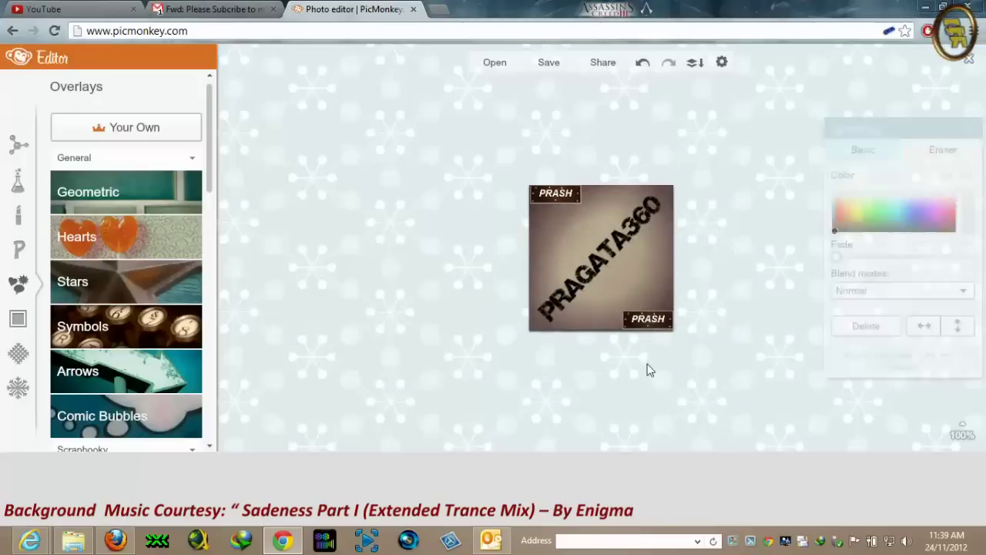
pyautogui.click(545, 195)
pyautogui.click(552, 225)
pyautogui.click(551, 193)
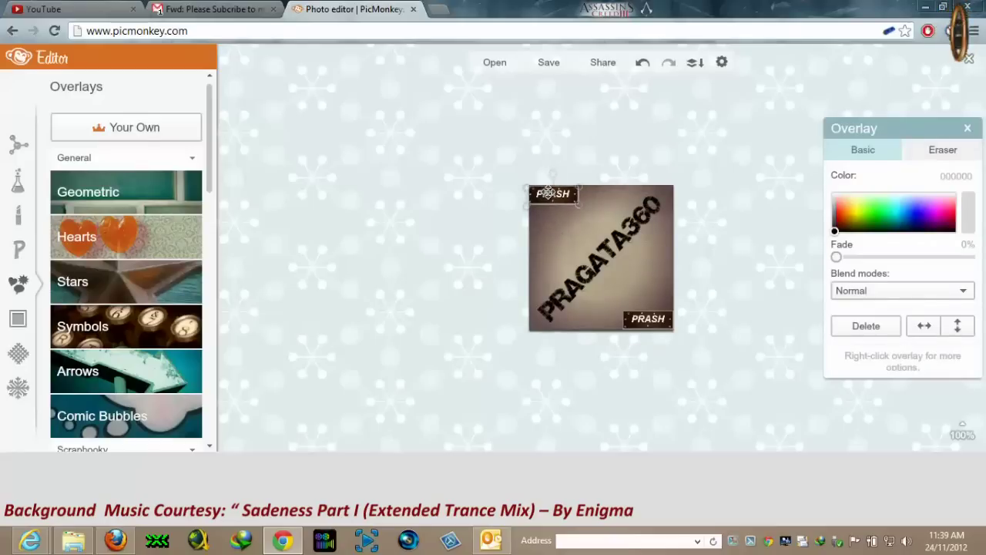
pyautogui.click(559, 234)
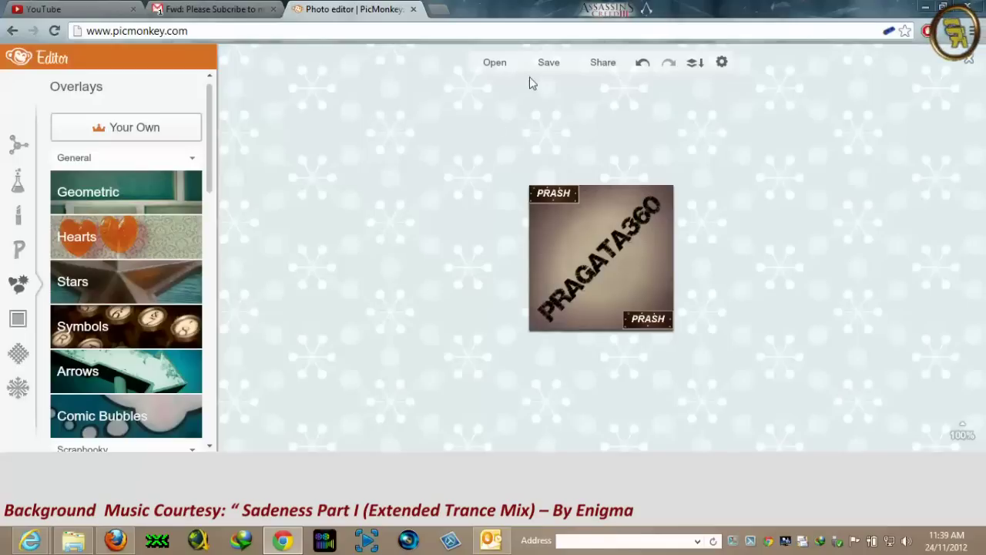
# Choose the highest (Sean) quality JPG for saving the avatar.
pyautogui.click(548, 67)
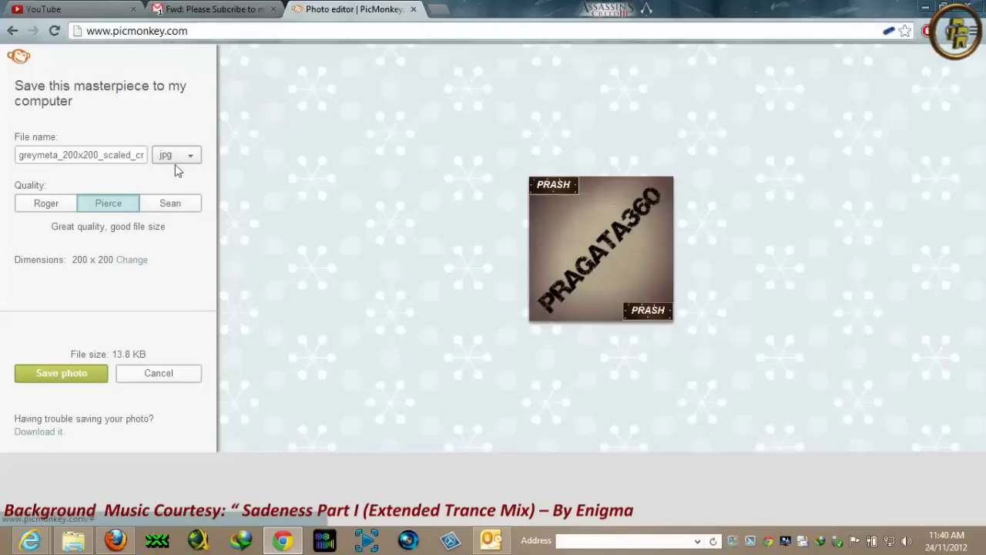
pyautogui.click(178, 205)
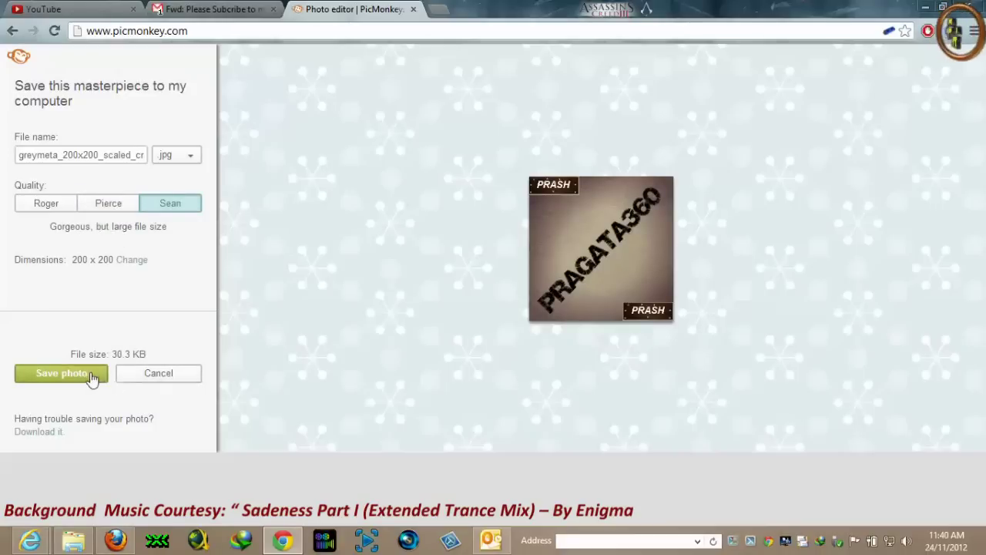
pyautogui.click(62, 373)
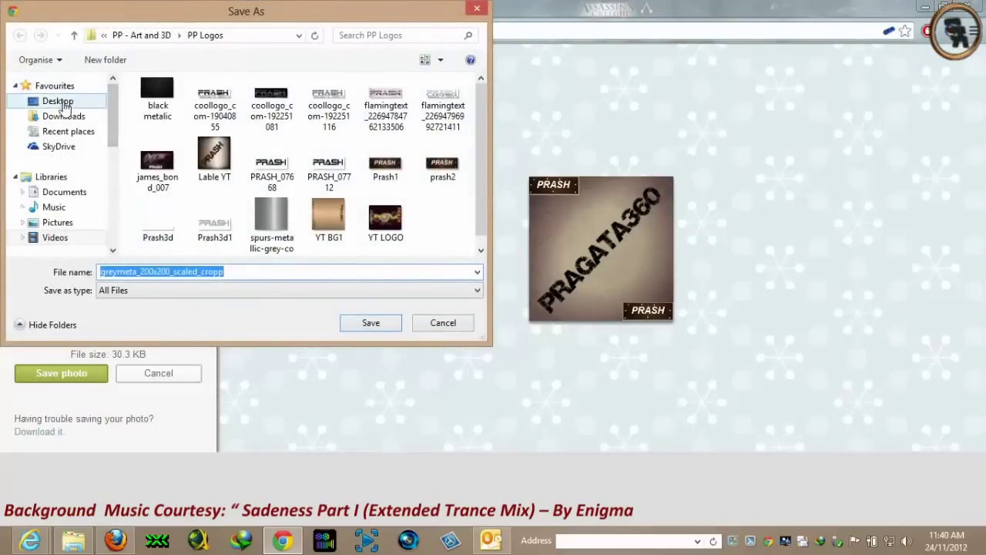
# Save the image to the Desktop as YTAvatar.jpg.
pyautogui.click(58, 101)
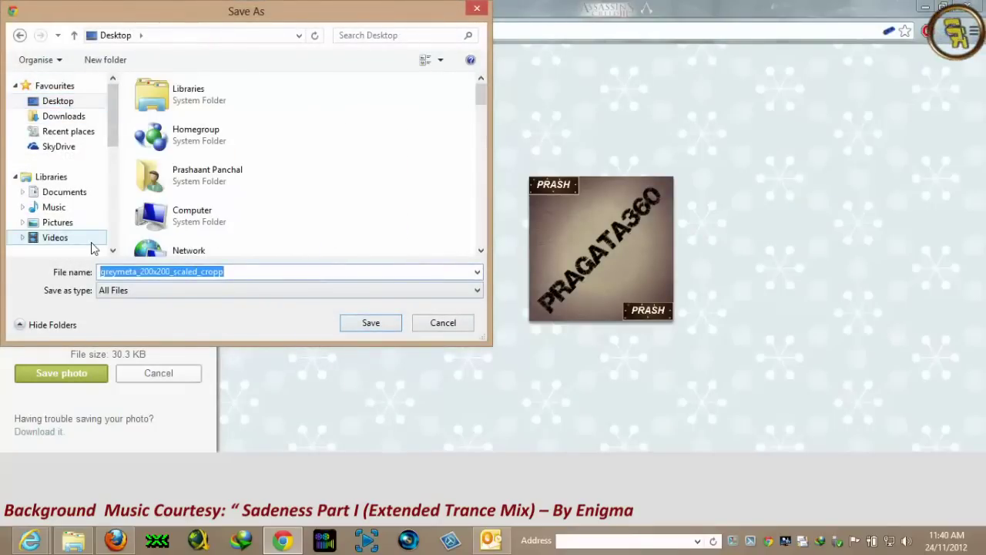
pyautogui.write('YTAvatar')
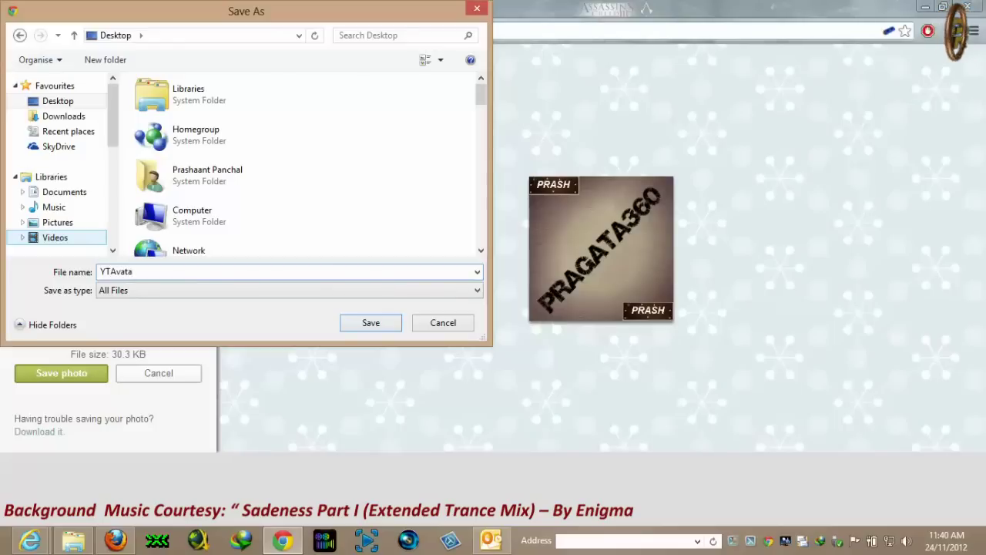
pyautogui.click(356, 326)
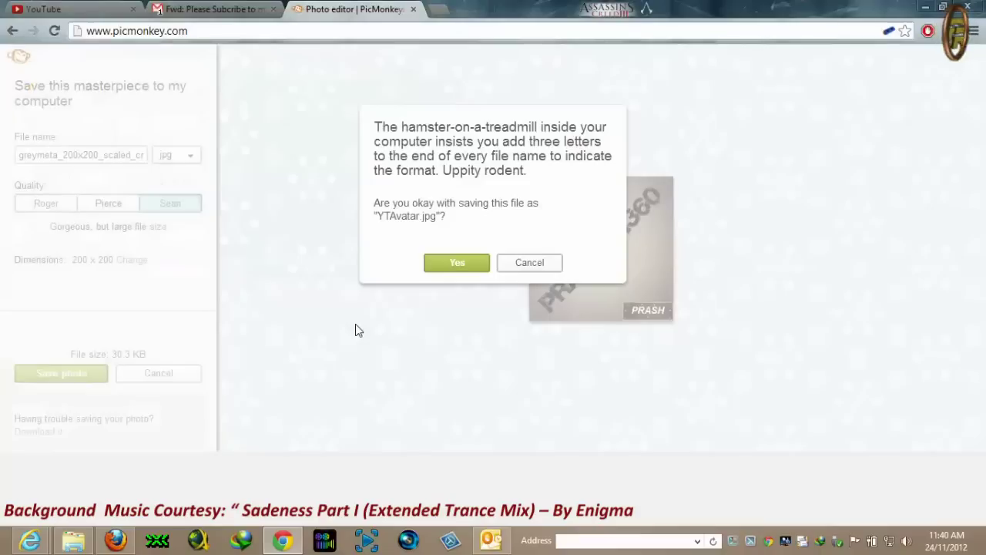
pyautogui.click(454, 263)
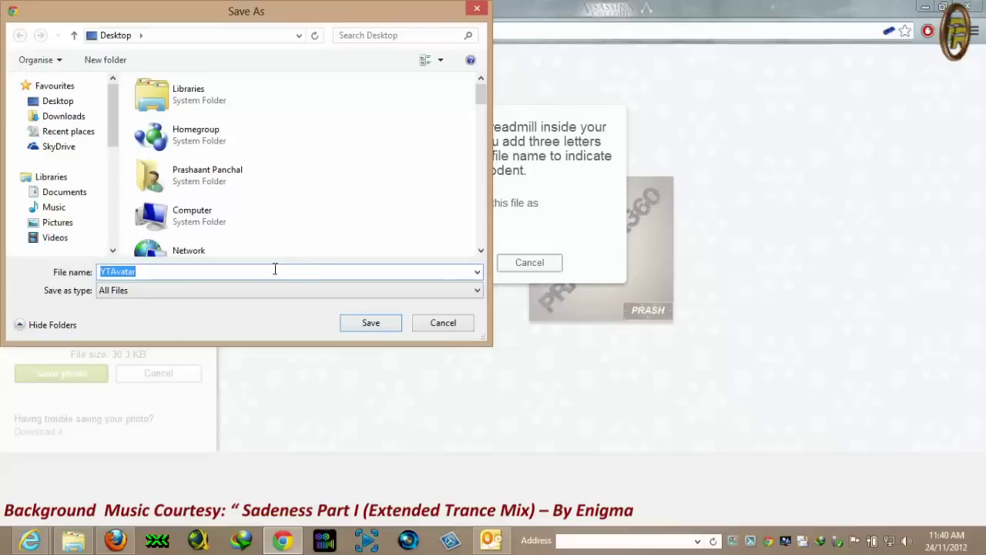
pyautogui.click(202, 290)
pyautogui.click(202, 292)
pyautogui.click(376, 328)
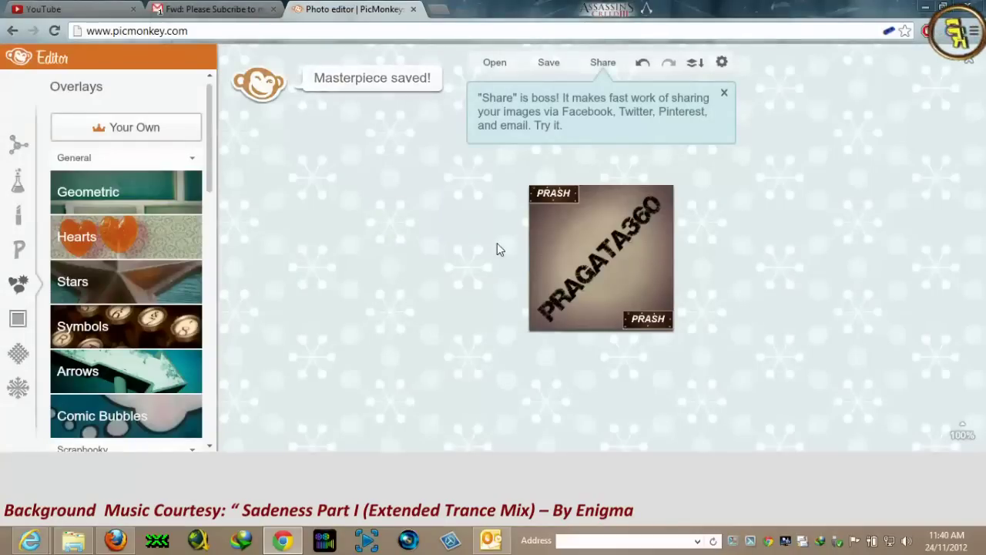
pyautogui.click(925, 7)
pyautogui.doubleClick(257, 193)
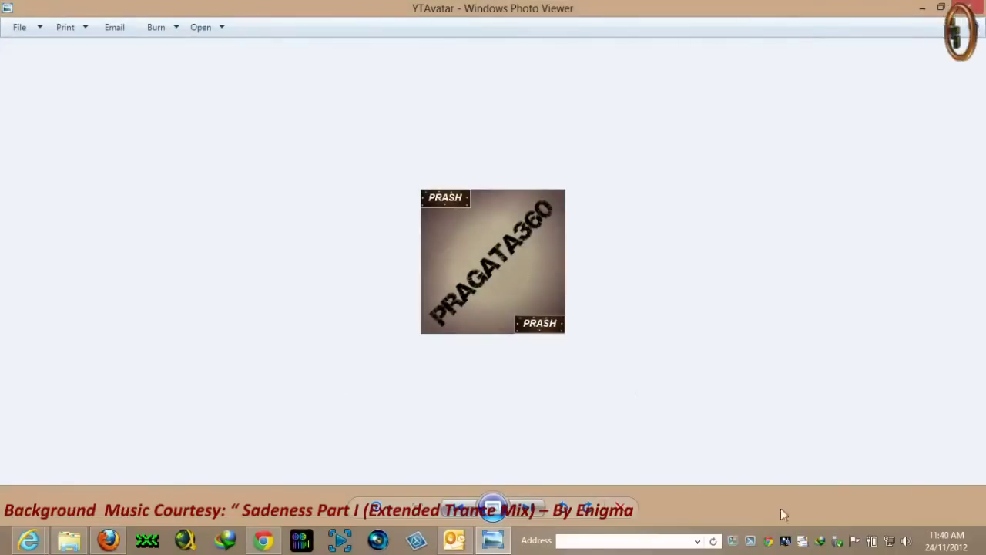
pyautogui.click(968, 10)
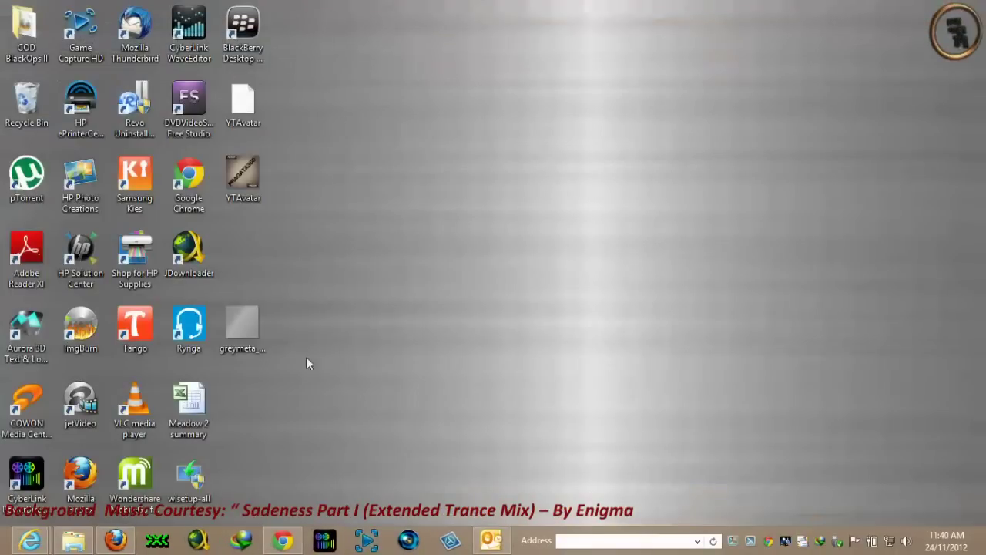
pyautogui.click(282, 539)
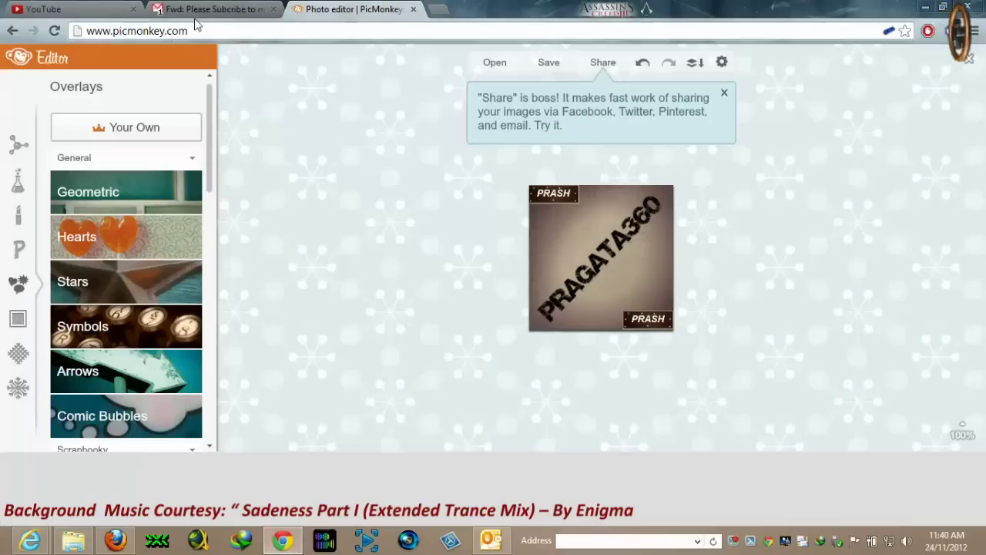
# Upload YTAvatar.jpg as the Avatar in YouTube's channel settings.
pyautogui.click(81, 9)
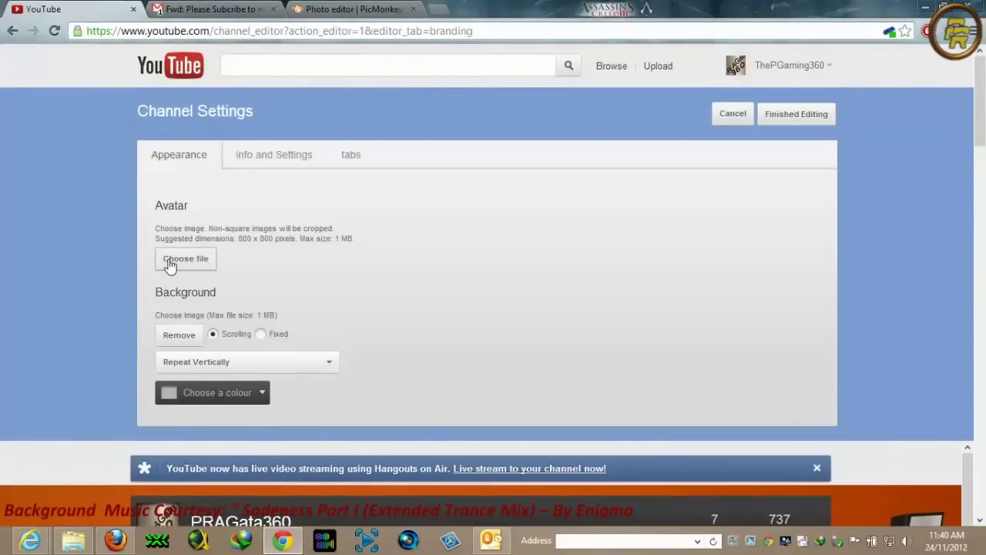
pyautogui.click(202, 261)
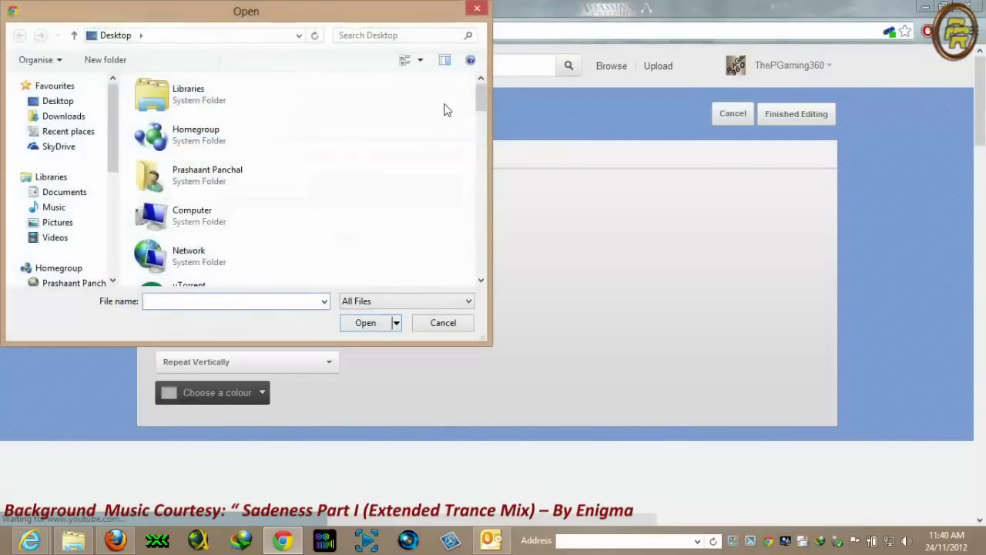
pyautogui.scroll(-10, 444, 110)
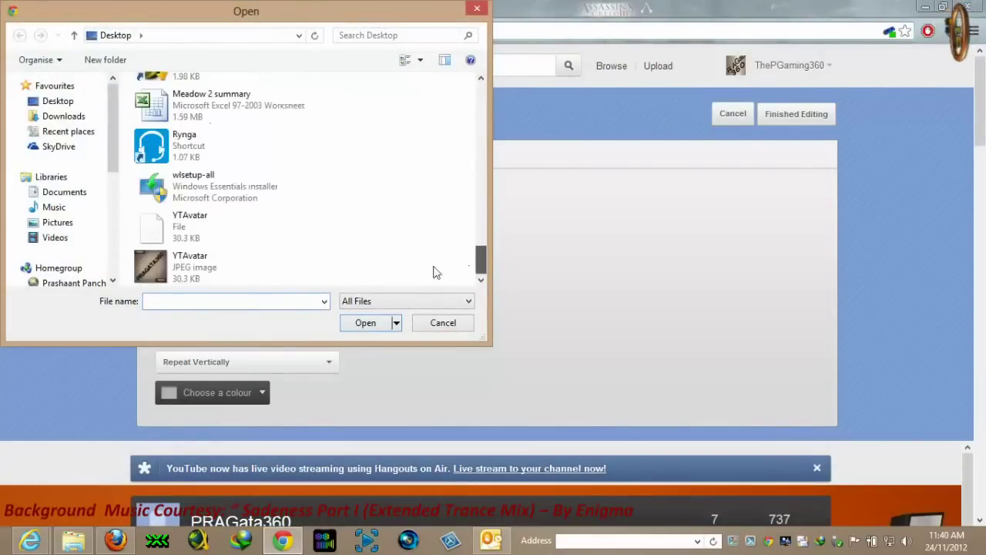
pyautogui.doubleClick(231, 267)
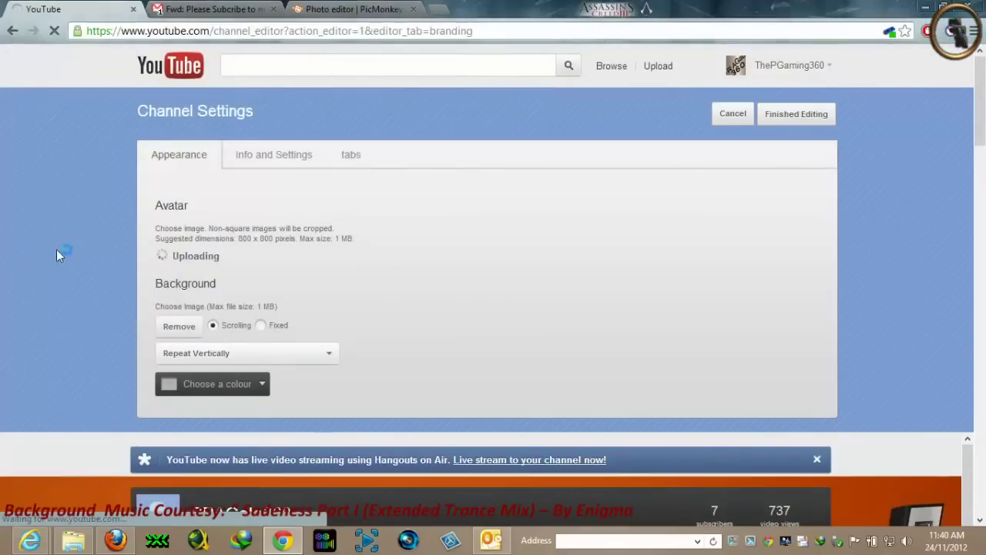
pyautogui.scroll(-3, 506, 299)
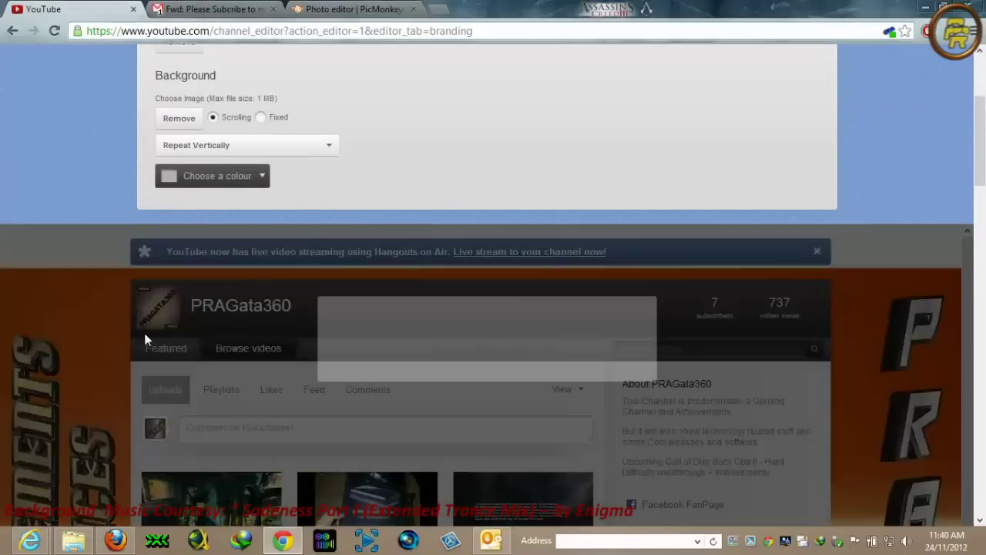
pyautogui.scroll(3, 563, 229)
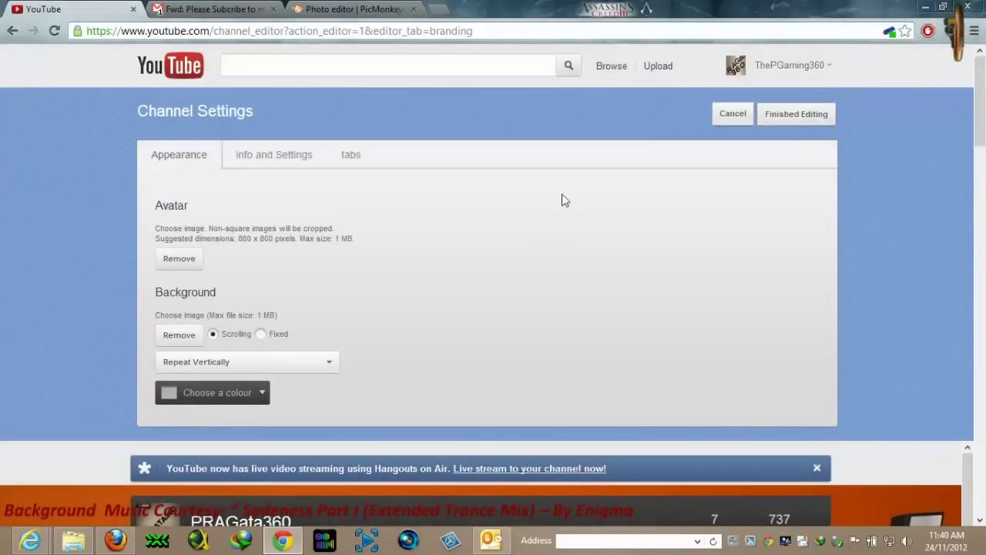
pyautogui.scroll(-2, 561, 200)
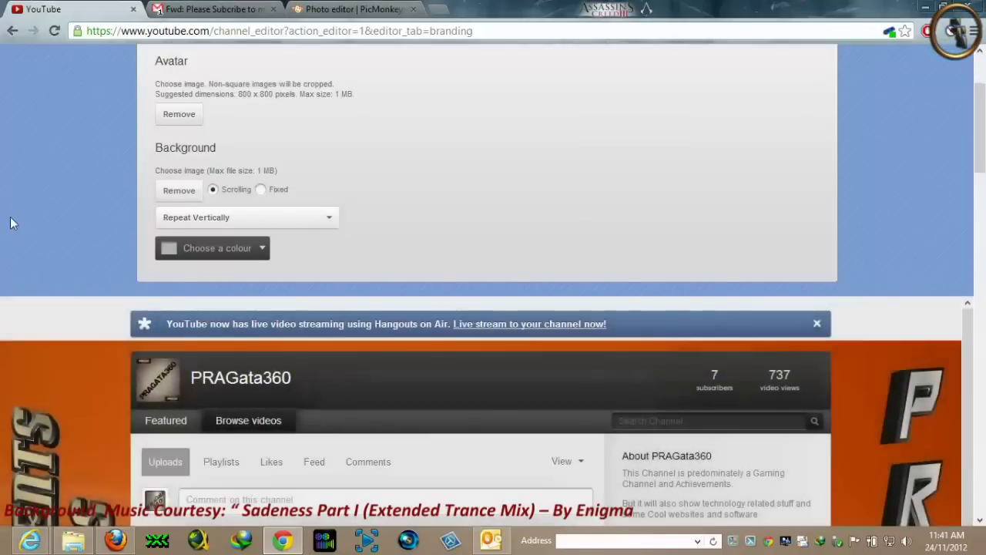
pyautogui.scroll(2, 557, 127)
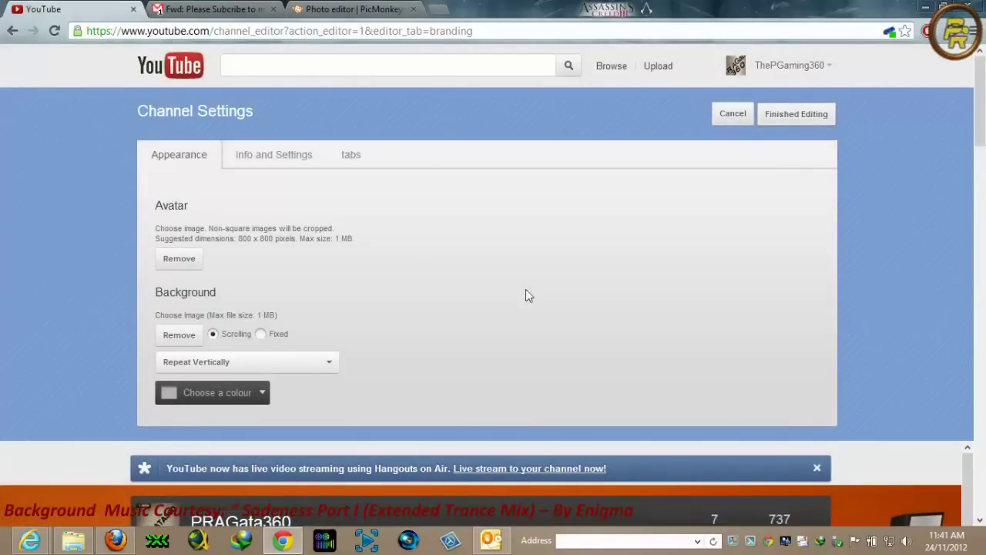
pyautogui.scroll(-2, 92, 341)
pyautogui.scroll(-2, 242, 442)
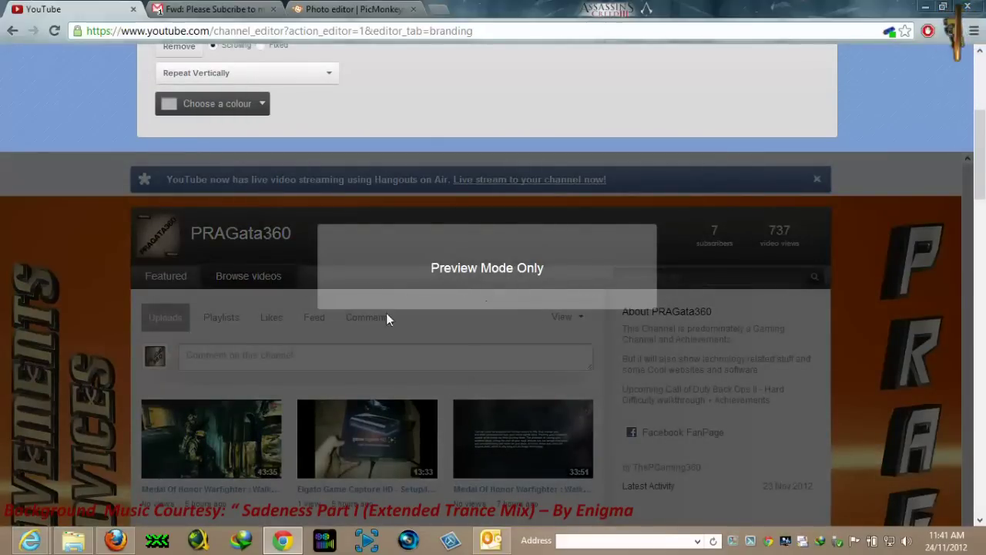
pyautogui.scroll(4, 387, 319)
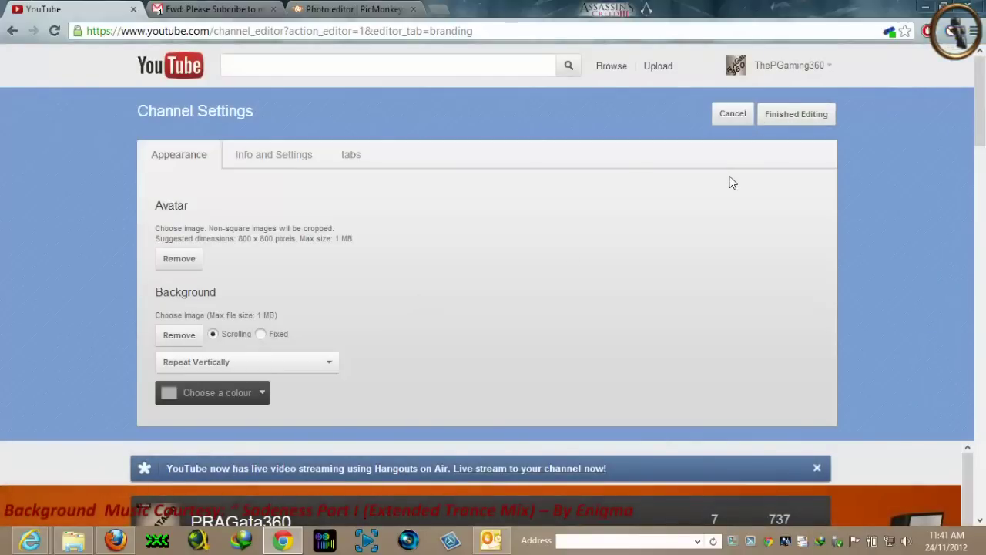
# Cancel out of channel settings and show the PRAGata360 channel page with its metal avatar.
pyautogui.click(731, 117)
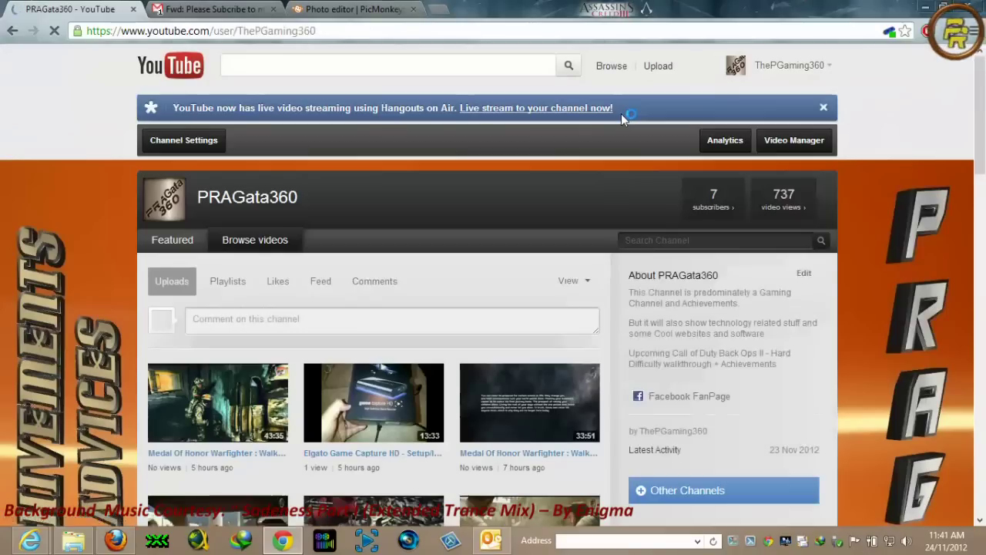
pyautogui.scroll(-4, 377, 175)
pyautogui.scroll(4, 378, 176)
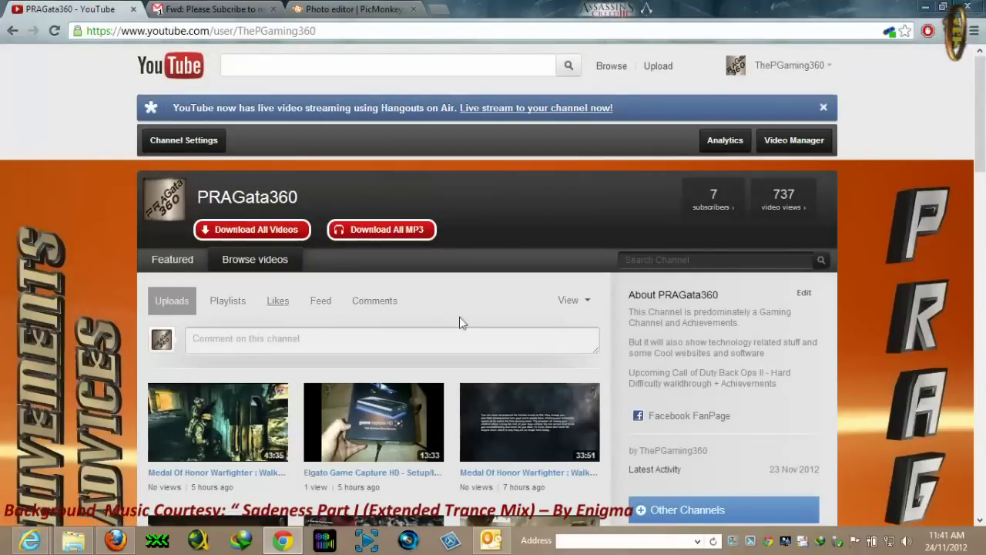
pyautogui.click(927, 9)
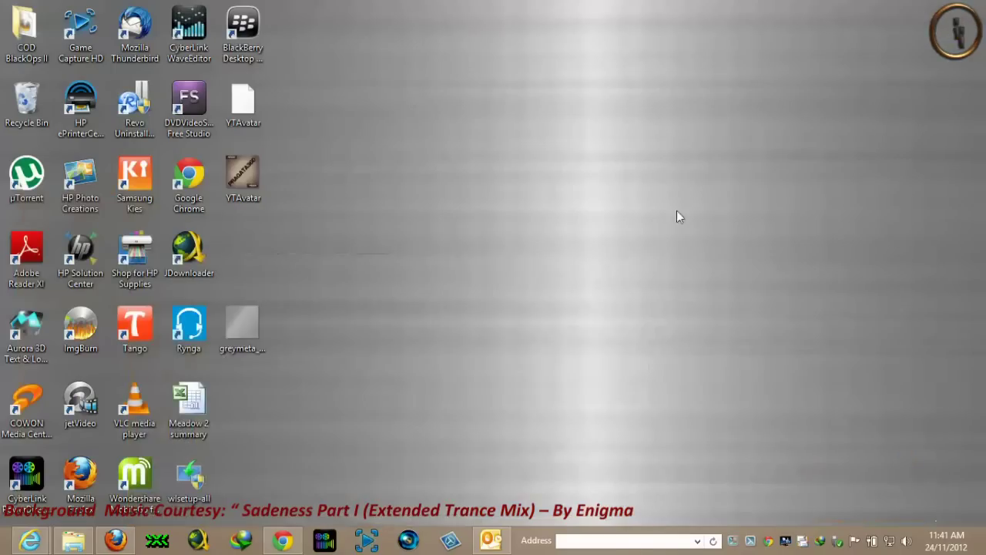
pyautogui.click(282, 540)
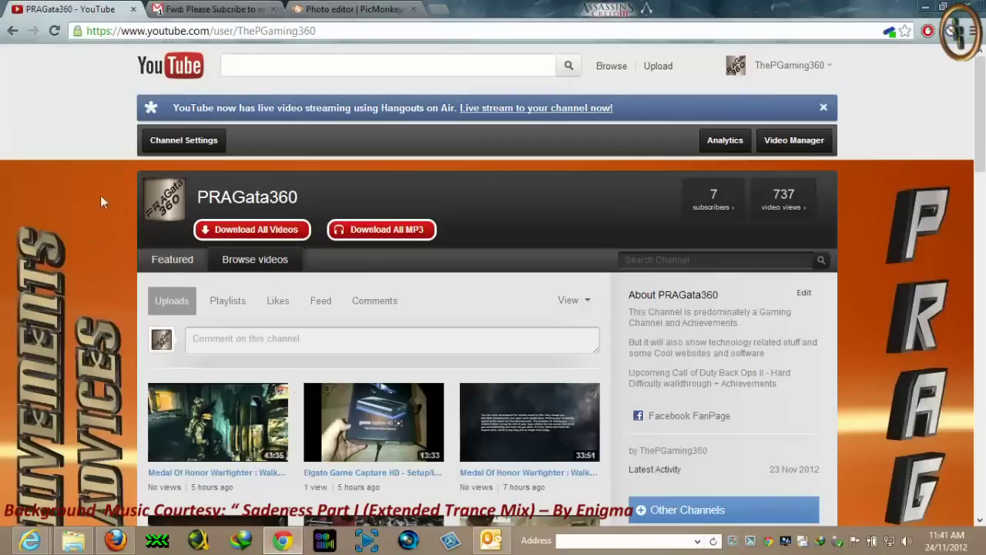